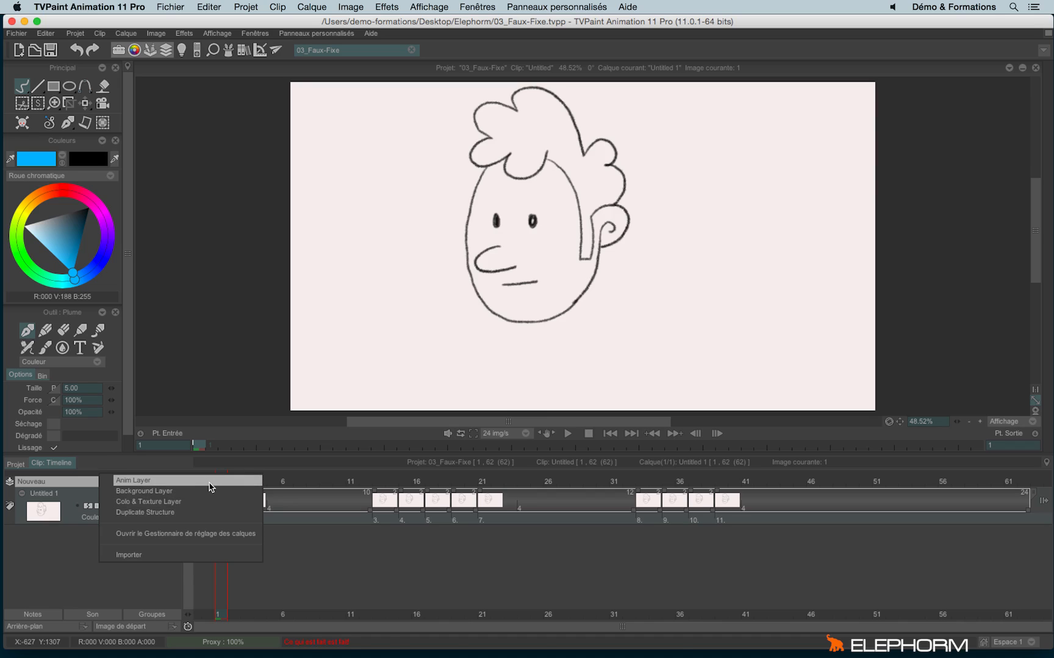
# Add an Anim Layer above the Untitled 1 layer and undo the addition
pyautogui.click(211, 488)
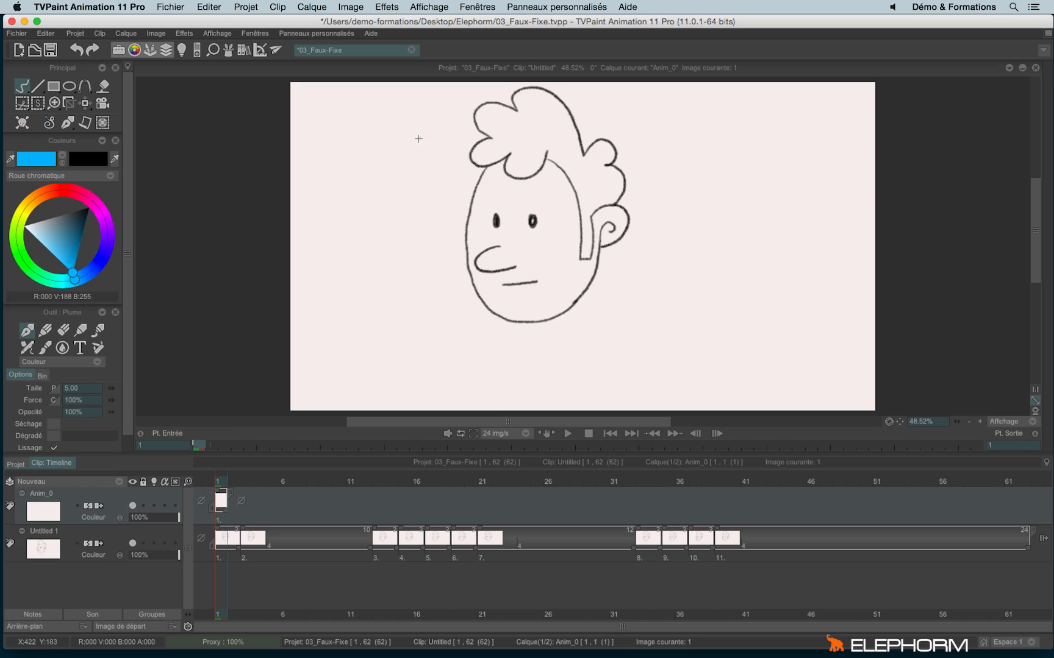
pyautogui.press('super+z')
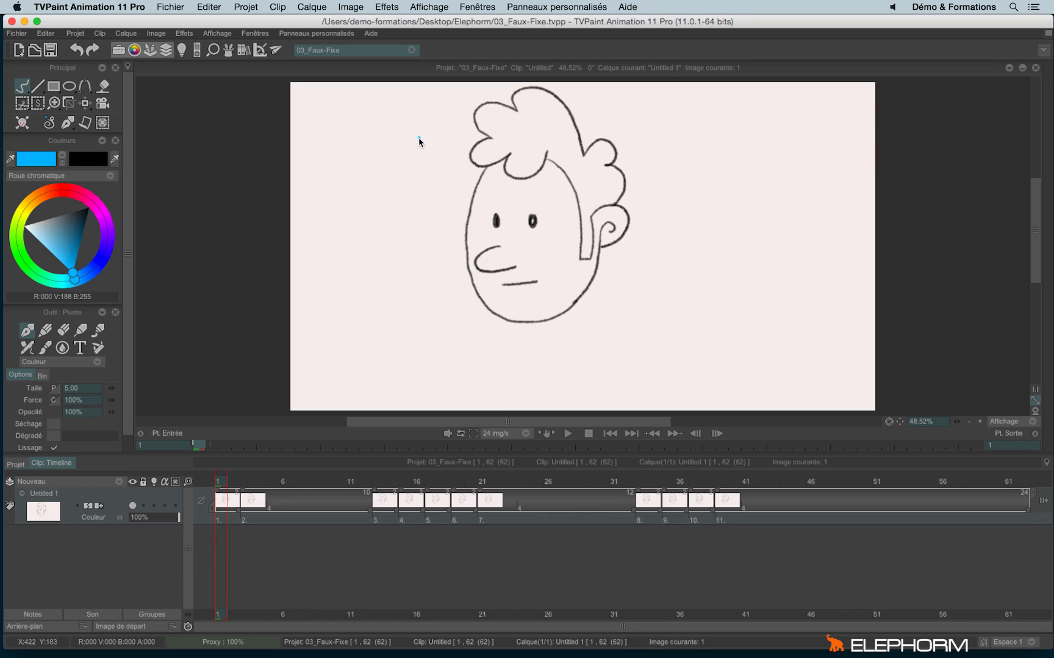
# Add a Background Layer and draw a blue spiky-haired head with an eye and an ear to the right of the face
pyautogui.click(119, 483)
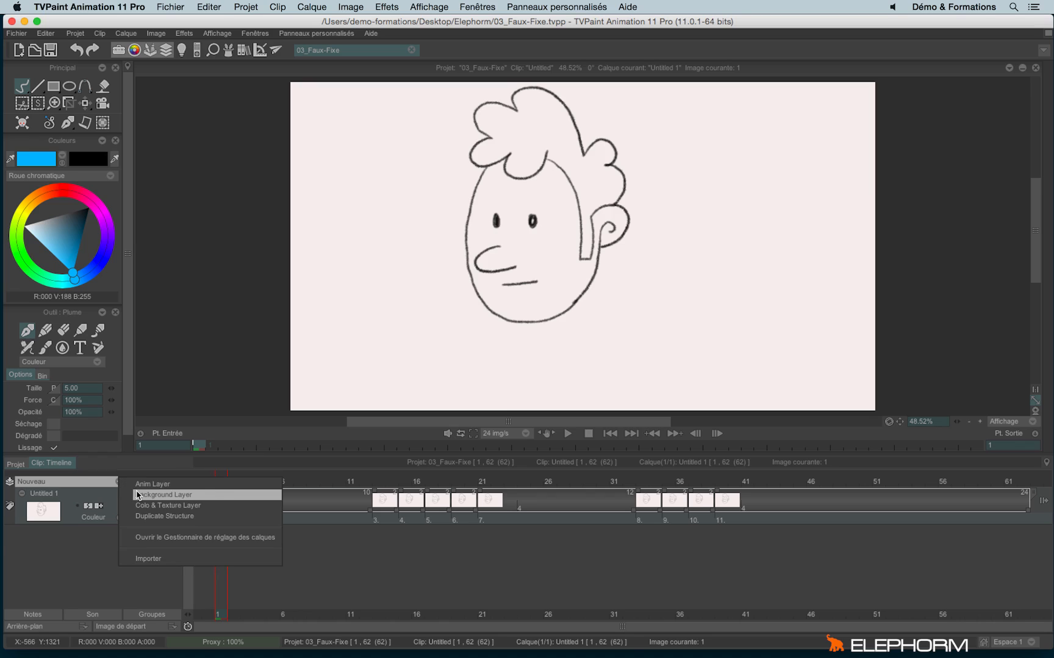
pyautogui.click(139, 495)
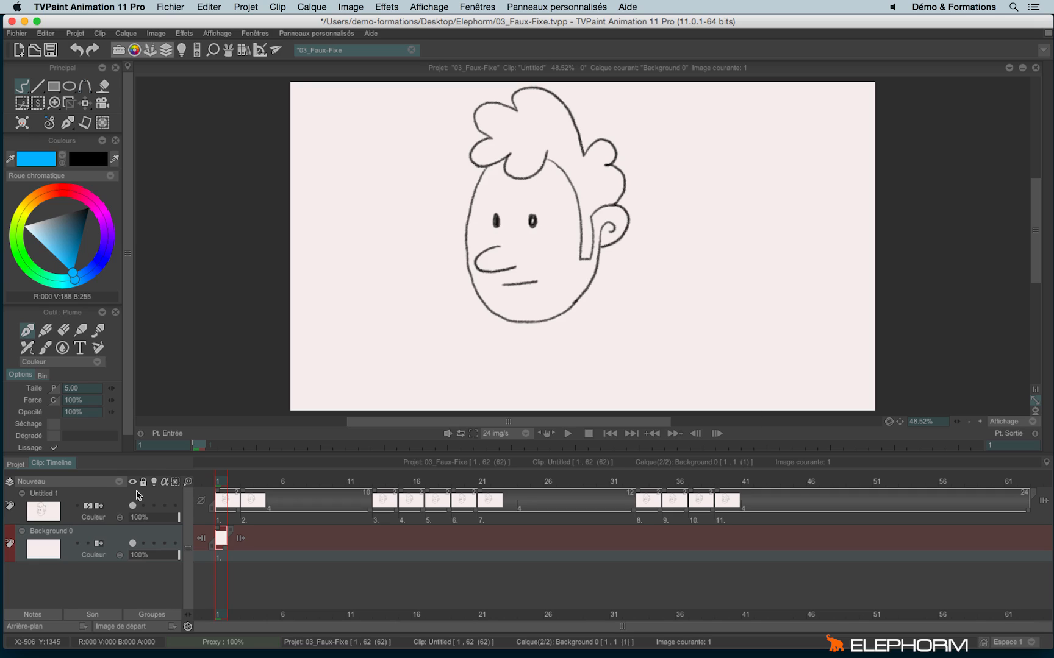
pyautogui.moveTo(675, 230)
pyautogui.mouseDown()
pyautogui.moveTo(639, 355)
pyautogui.moveTo(691, 372)
pyautogui.moveTo(743, 215)
pyautogui.mouseUp()
pyautogui.moveTo(673, 230)
pyautogui.mouseDown()
pyautogui.moveTo(713, 113)
pyautogui.moveTo(785, 103)
pyautogui.moveTo(735, 240)
pyautogui.mouseUp()
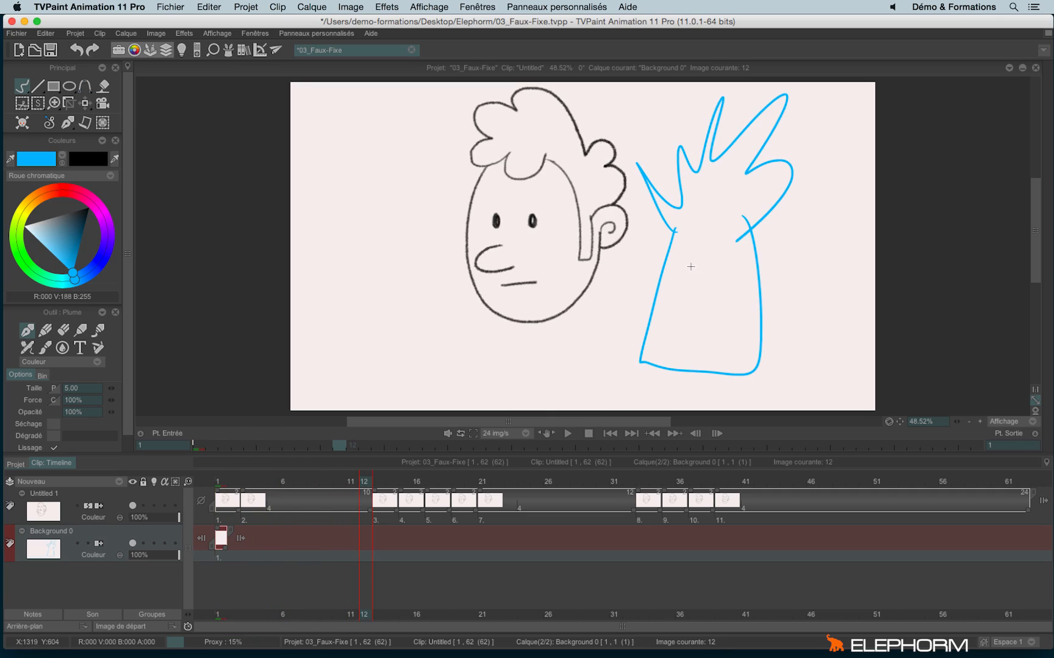
pyautogui.moveTo(691, 264); pyautogui.dragTo(690, 265)
pyautogui.moveTo(739, 309)
pyautogui.mouseDown()
pyautogui.moveTo(737, 284)
pyautogui.moveTo(783, 233)
pyautogui.moveTo(767, 293)
pyautogui.moveTo(729, 319)
pyautogui.mouseUp()
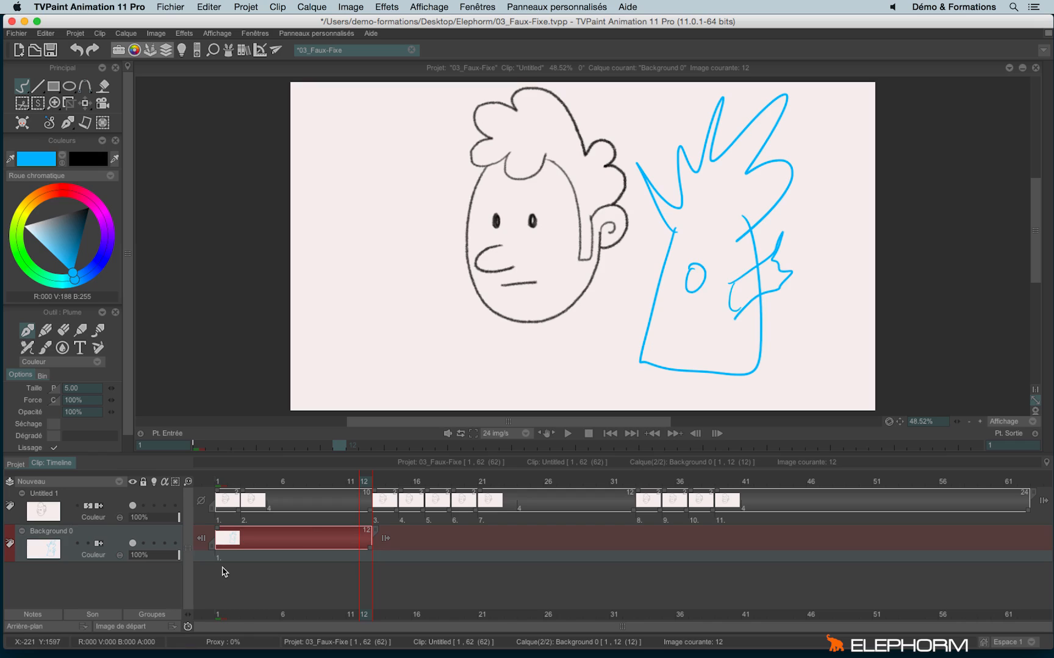
# Scrub the timeline from frame 1 to frame 21 and view the Background 0 layer's post-behaviour options
pyautogui.click(219, 482)
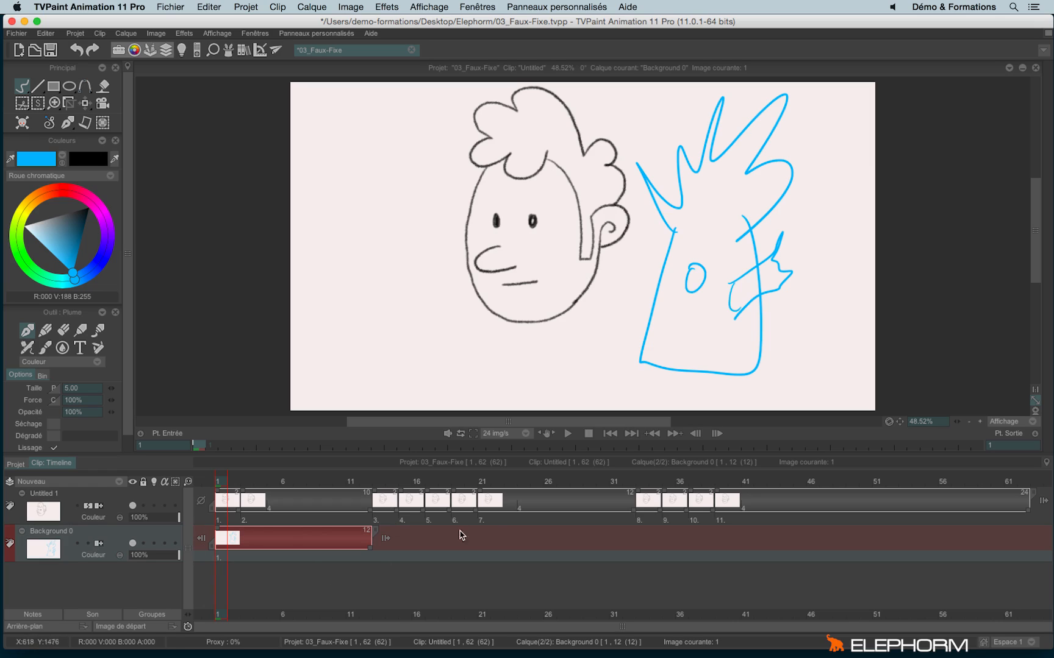
pyautogui.click(405, 483)
pyautogui.moveTo(420, 486); pyautogui.dragTo(483, 539)
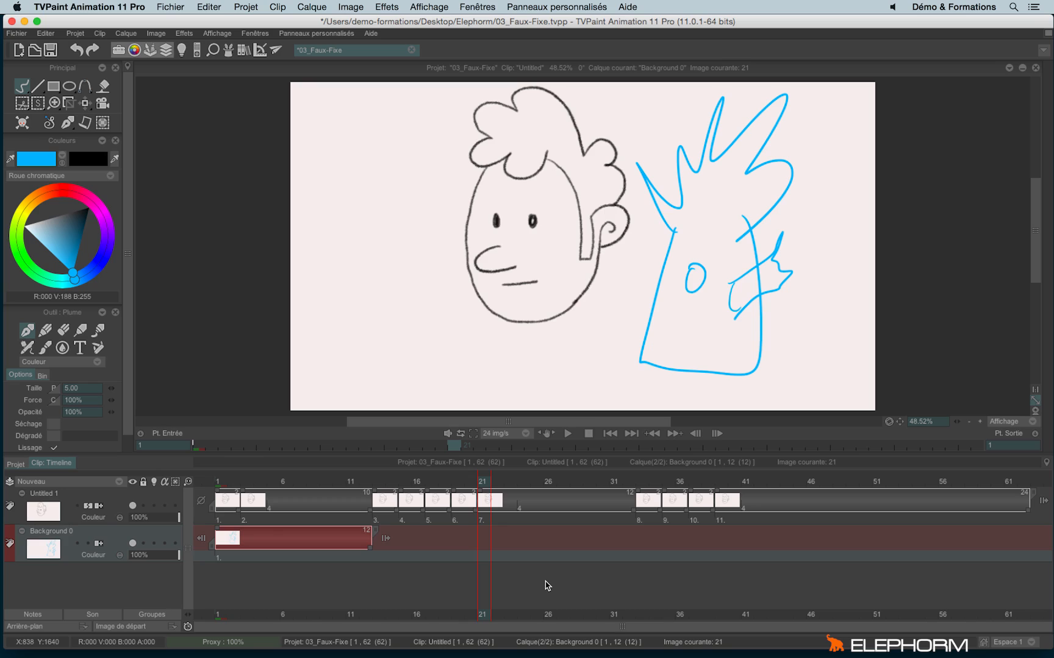
pyautogui.click(384, 539)
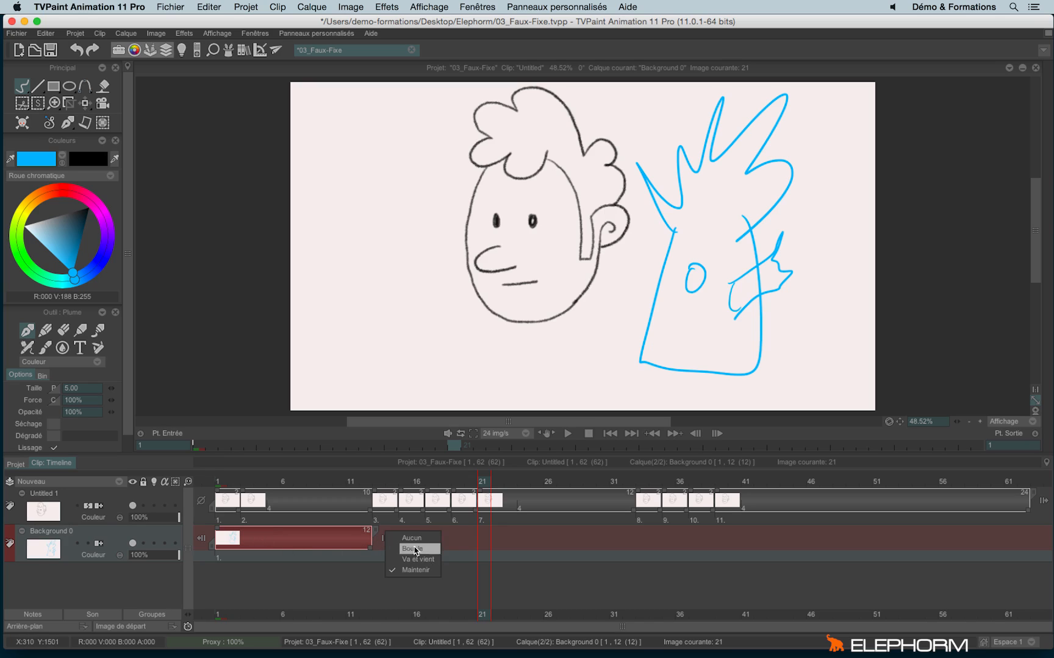
pyautogui.click(453, 574)
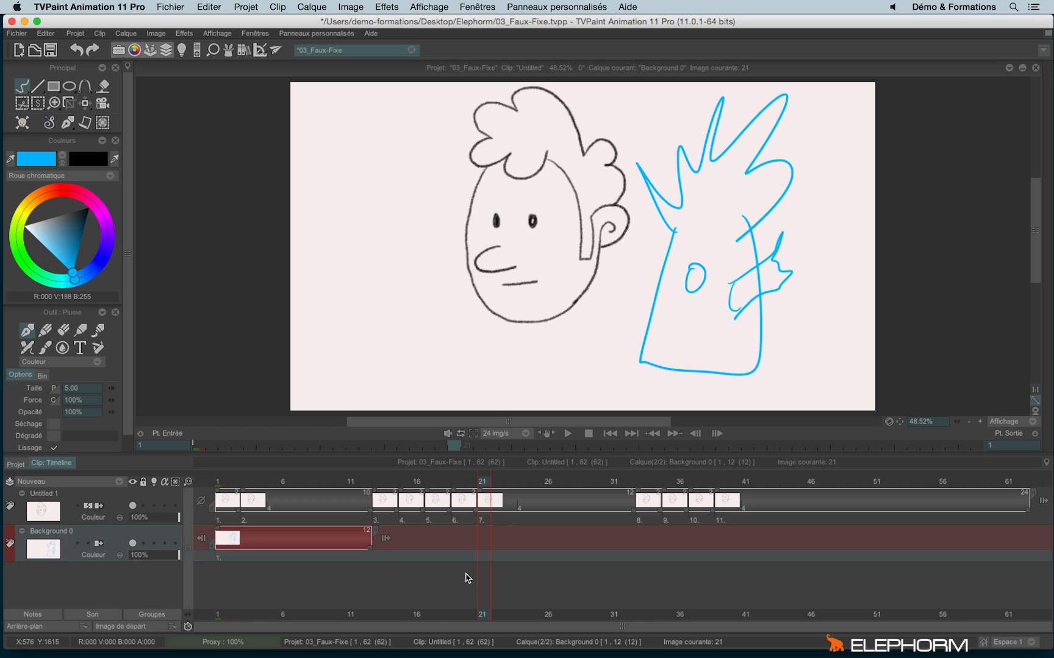
# Create a new layer that duplicates the structure of the Untitled 1 layer
pyautogui.click(121, 482)
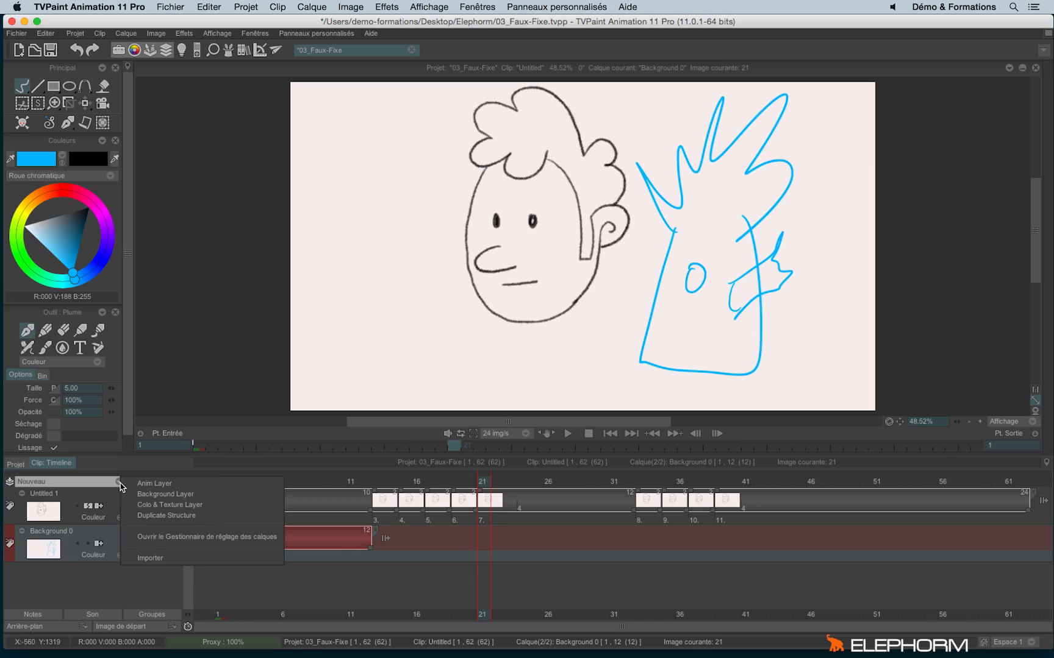
pyautogui.click(148, 516)
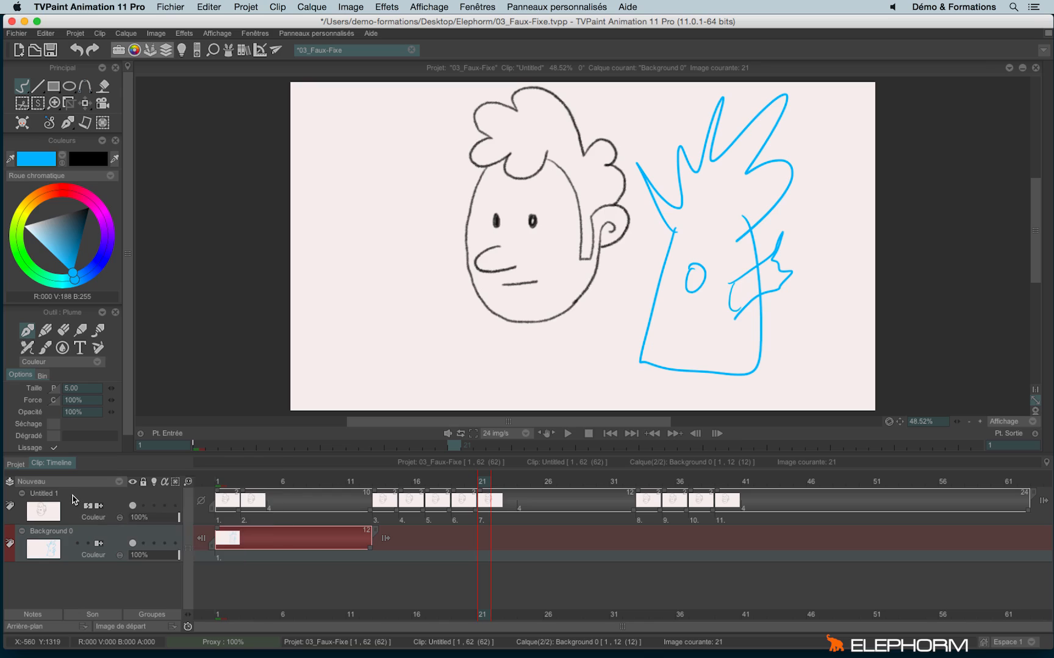
pyautogui.click(92, 480)
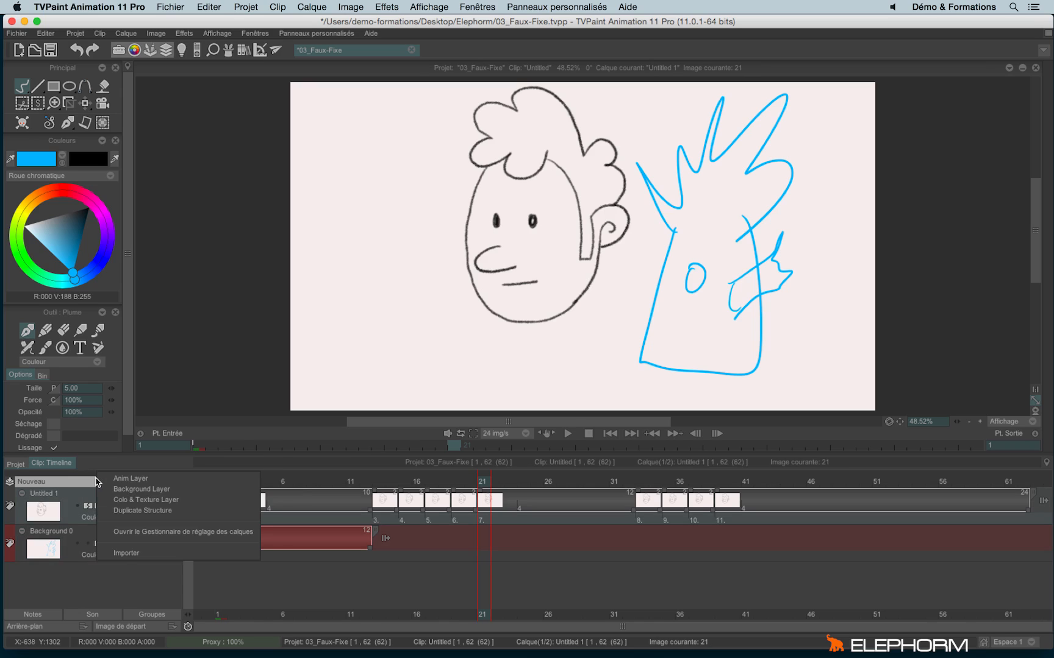
pyautogui.click(126, 511)
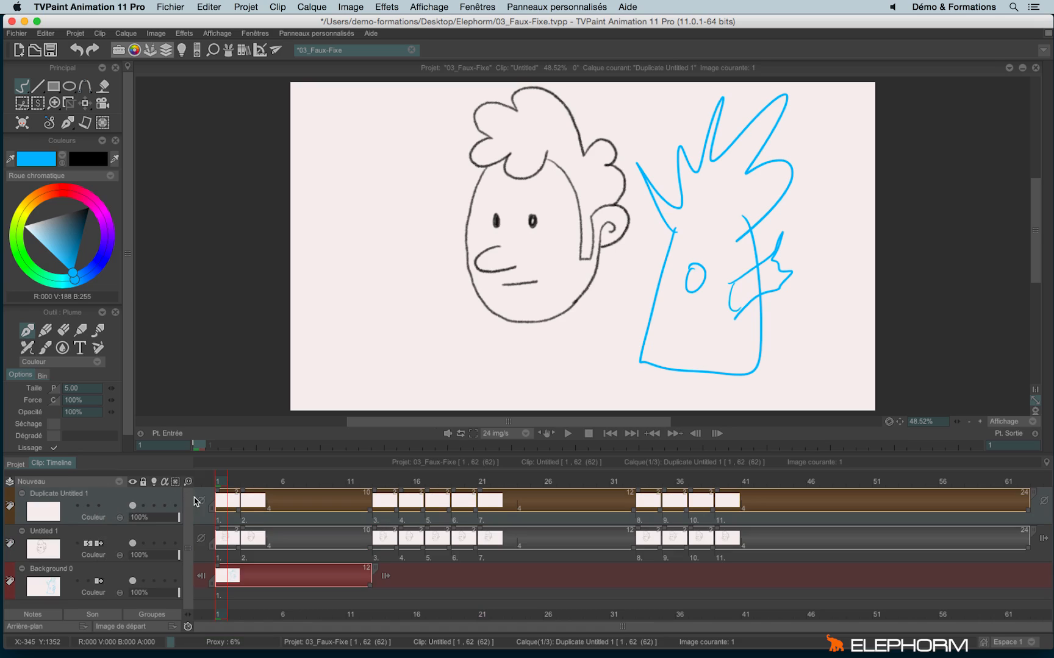
# Display only the current layer's content, step through the three layers to view each alone, and restore the display of all layers
pyautogui.click(119, 534)
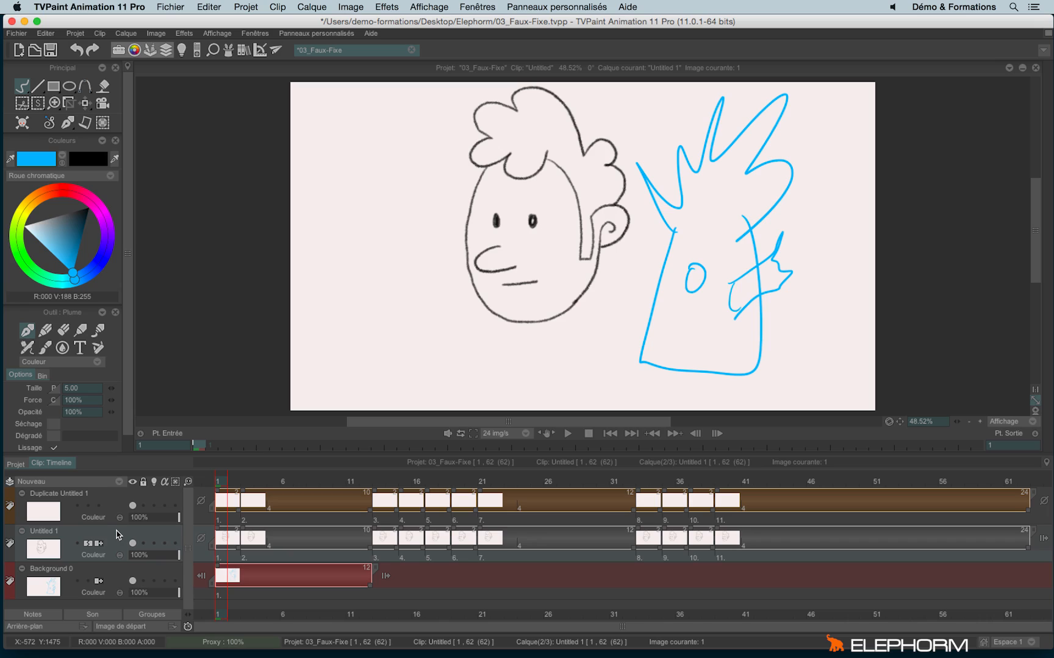
pyautogui.press('d')
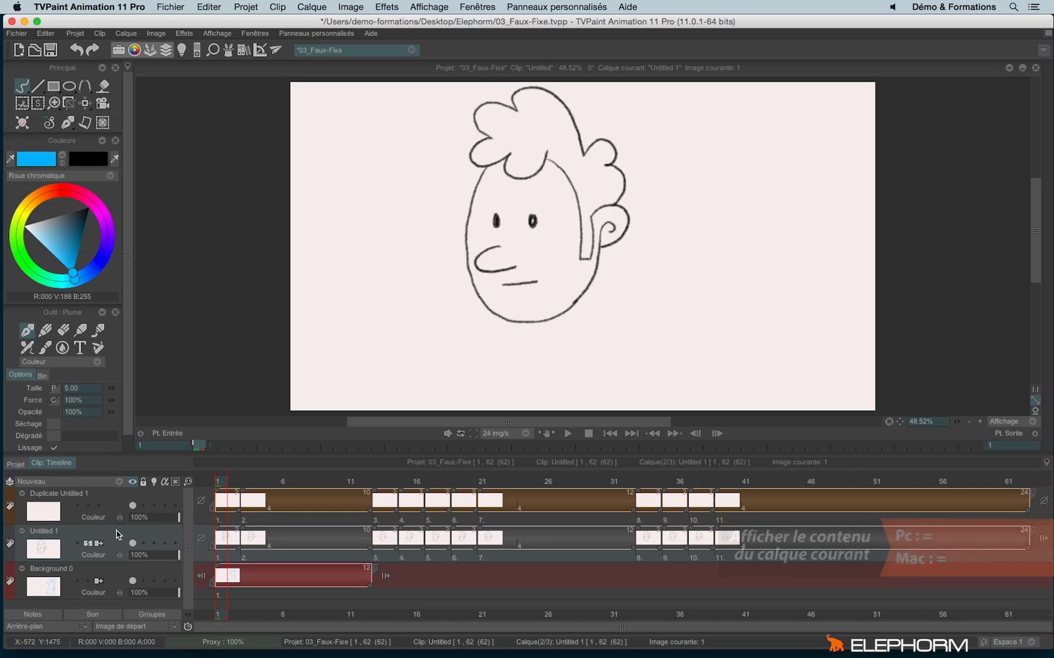
pyautogui.press('Up')
pyautogui.press('Down')
pyautogui.press('Down')
pyautogui.press('Up')
pyautogui.press('Up')
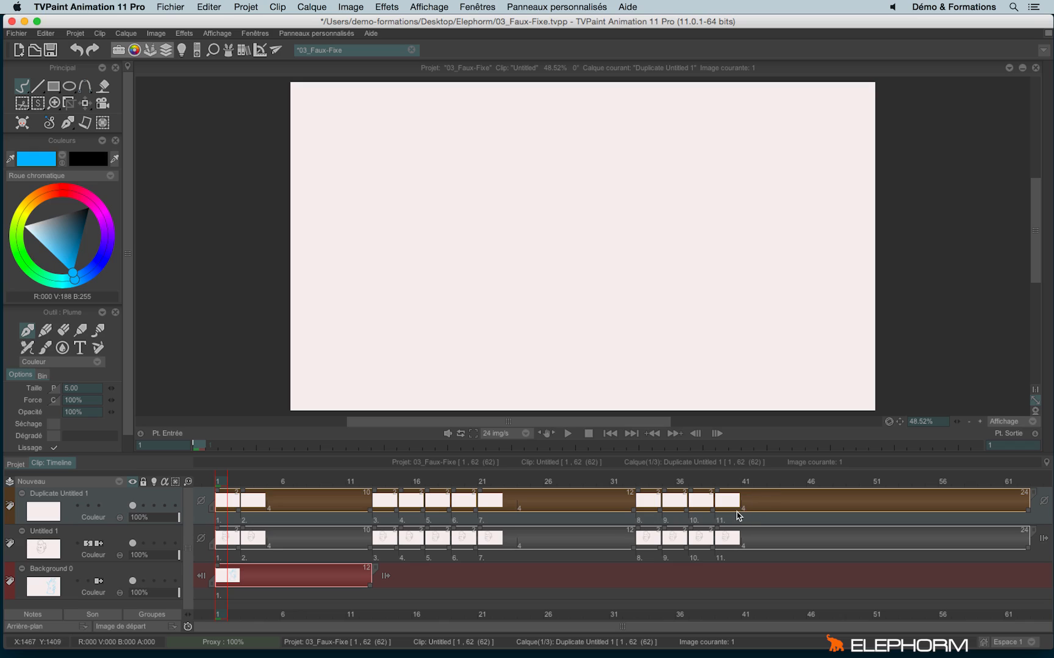
pyautogui.press('Down')
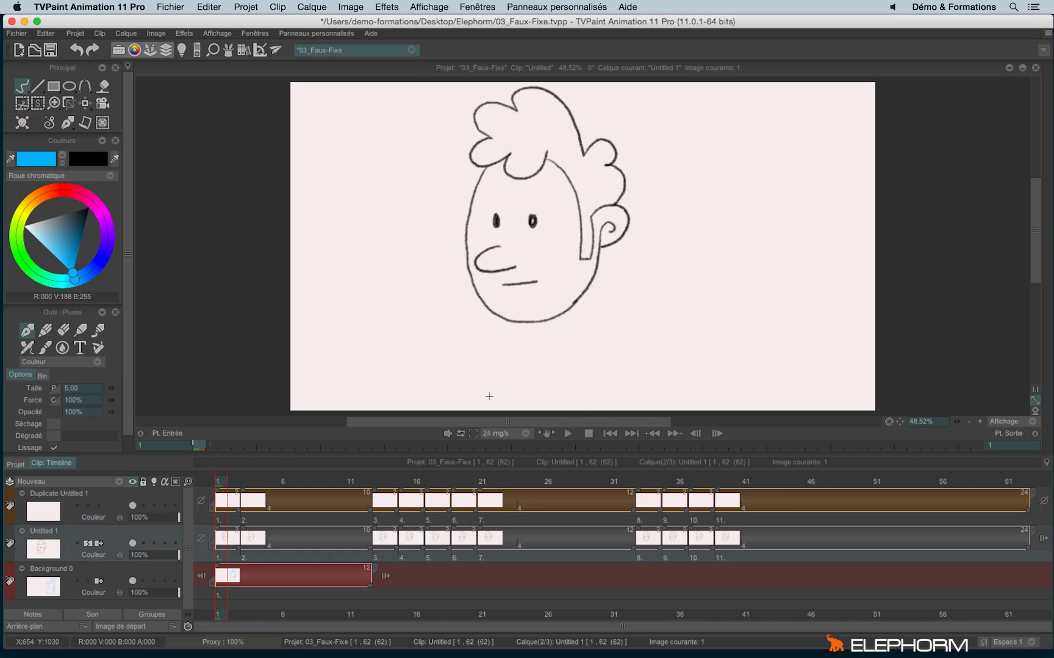
pyautogui.press('Down')
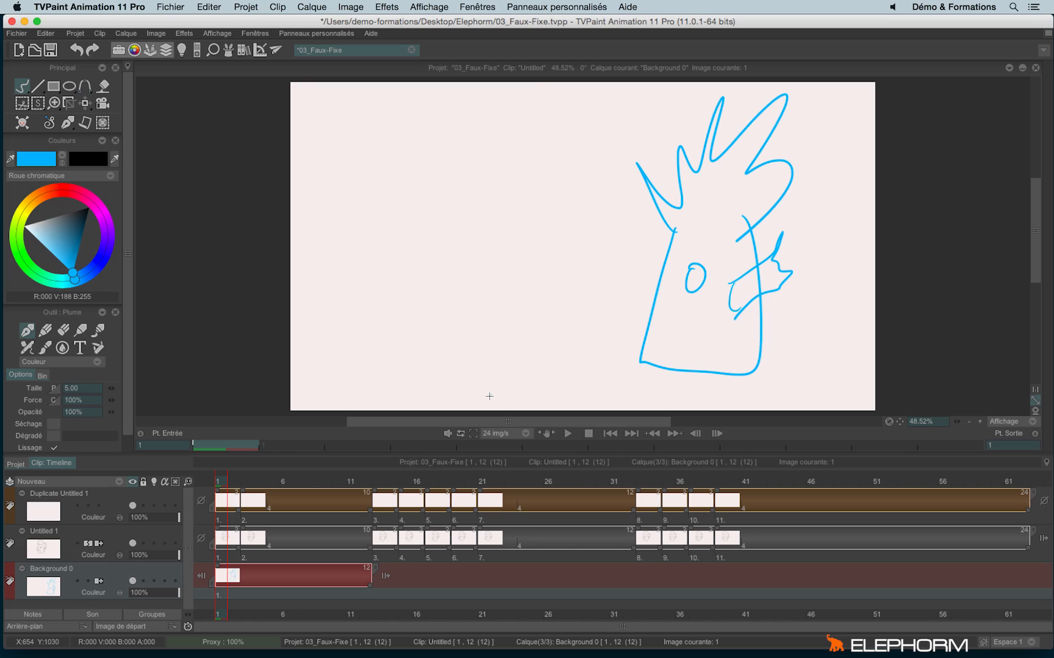
pyautogui.press('Up')
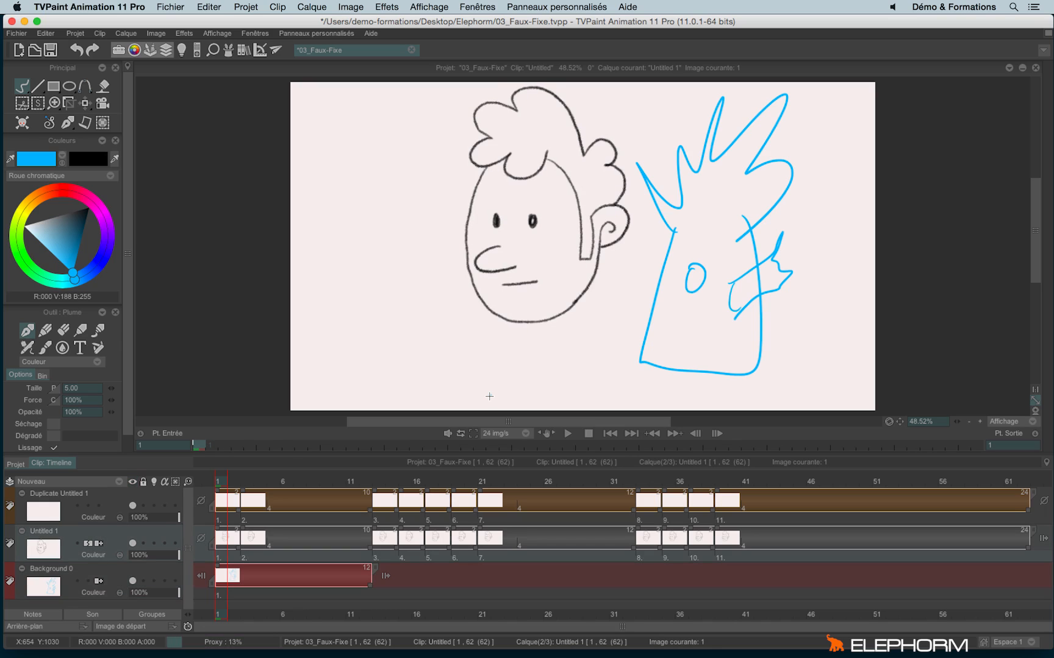
# Make the current layer shake to identify it and step through the layers
pyautogui.press('=')
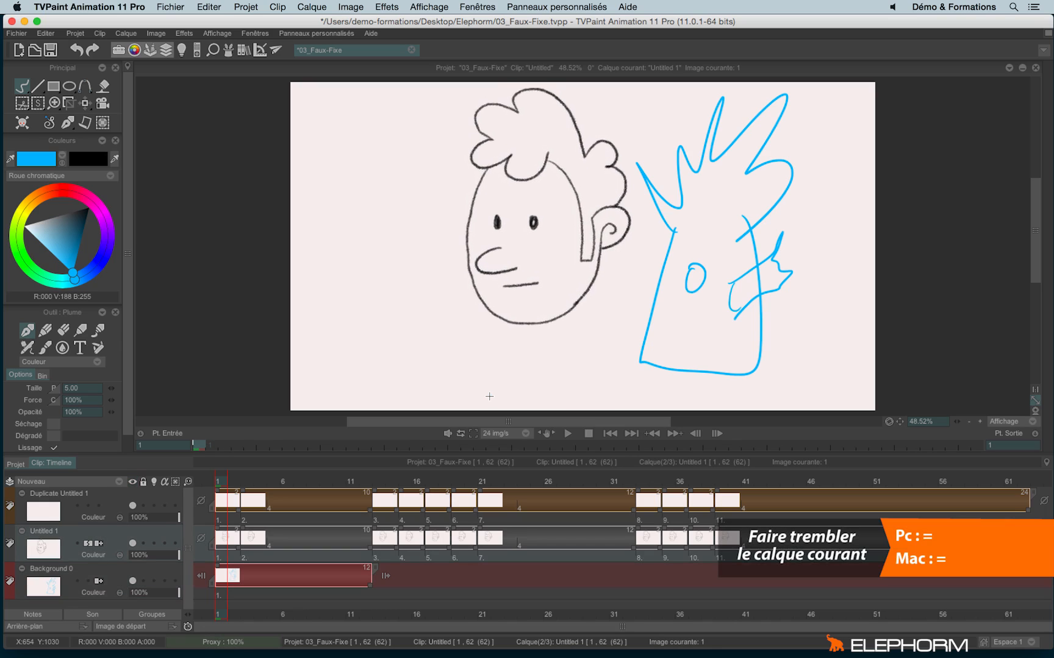
pyautogui.press('Up')
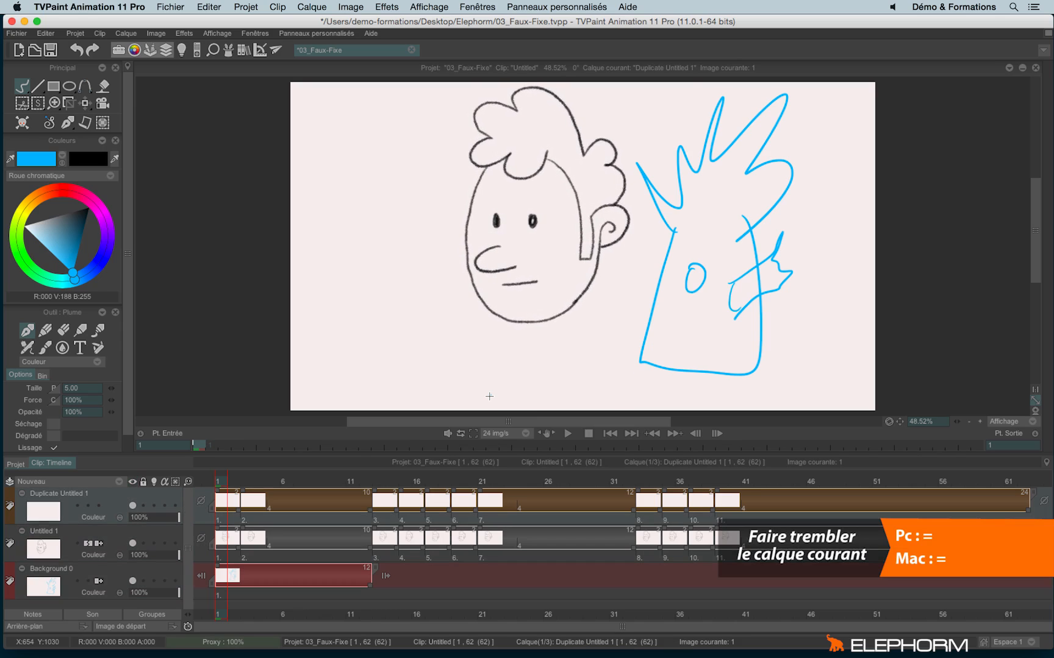
pyautogui.press('Down')
pyautogui.press('Down')
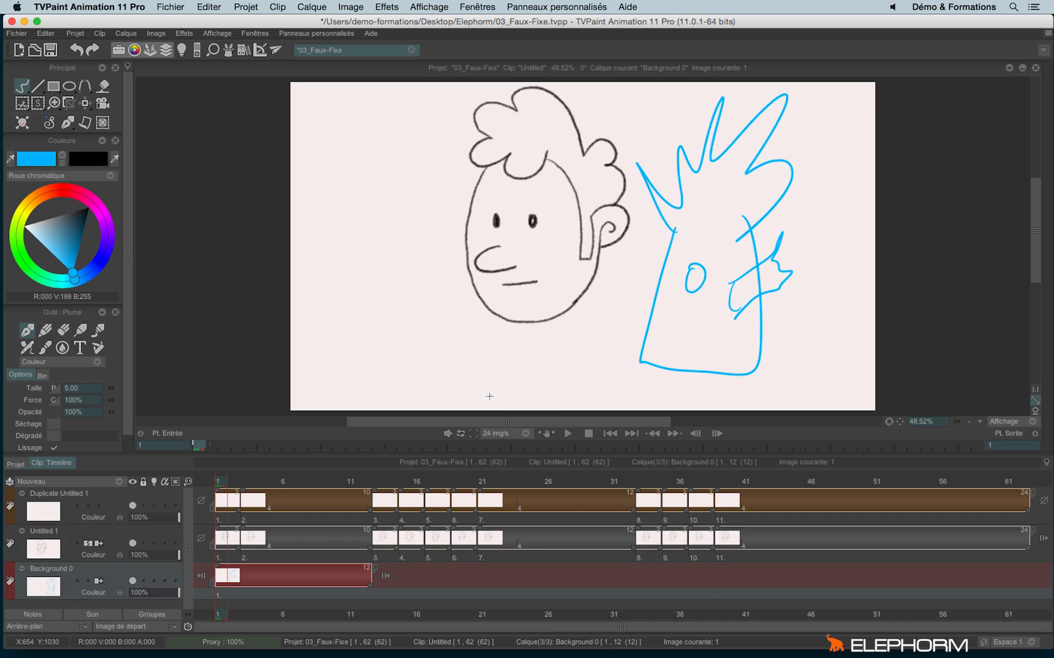
# Rename the Untitled 1 layer as mon calque
pyautogui.click(84, 498)
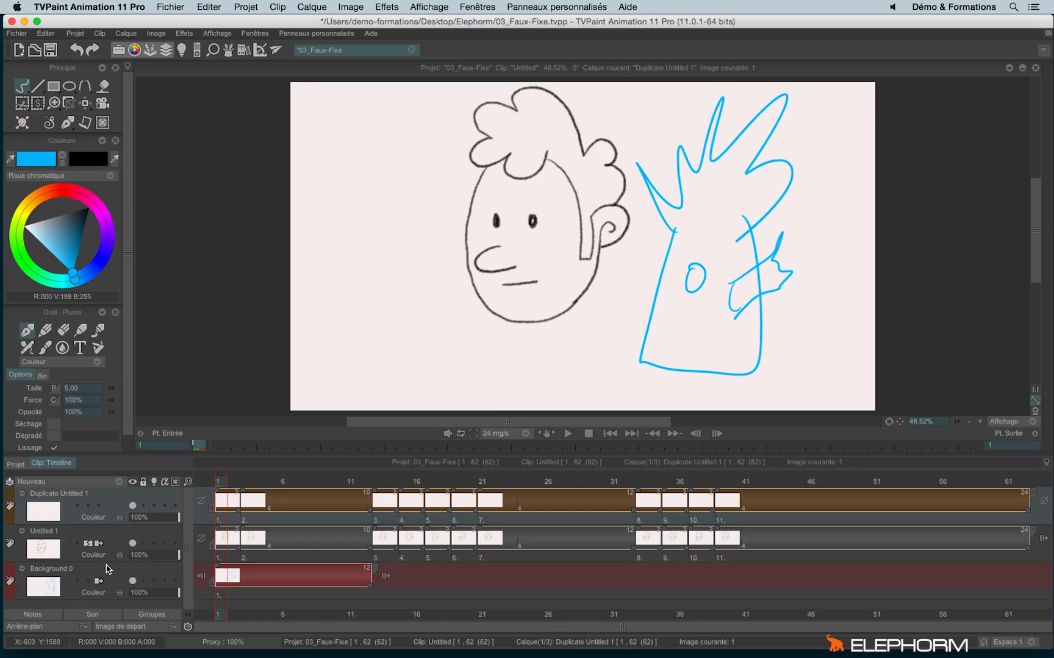
pyautogui.click(64, 541)
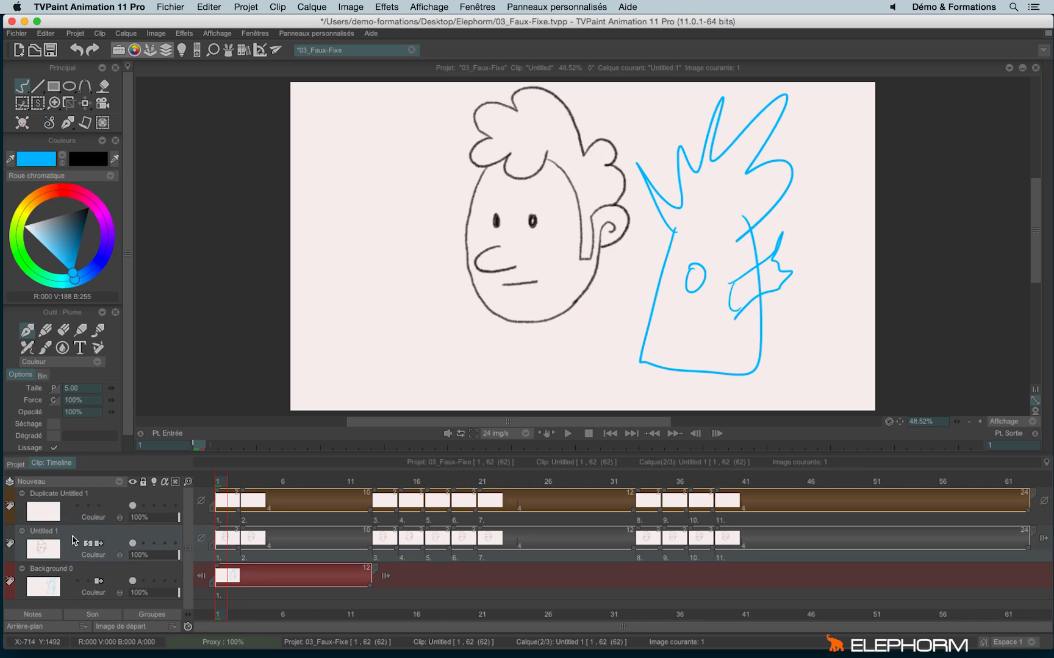
pyautogui.rightClick(74, 540)
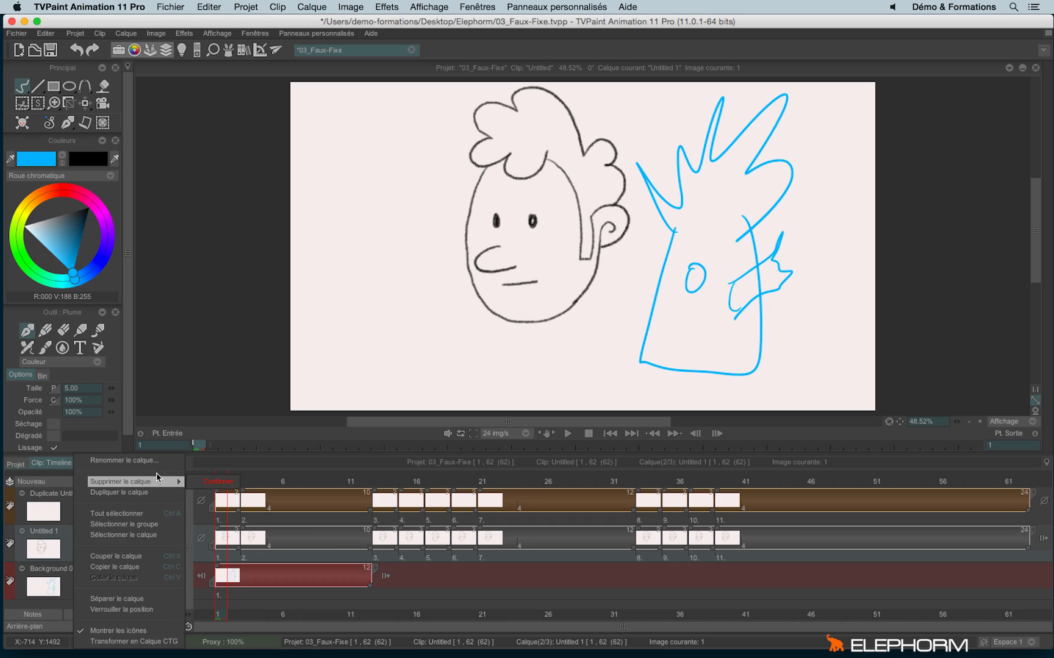
pyautogui.click(161, 461)
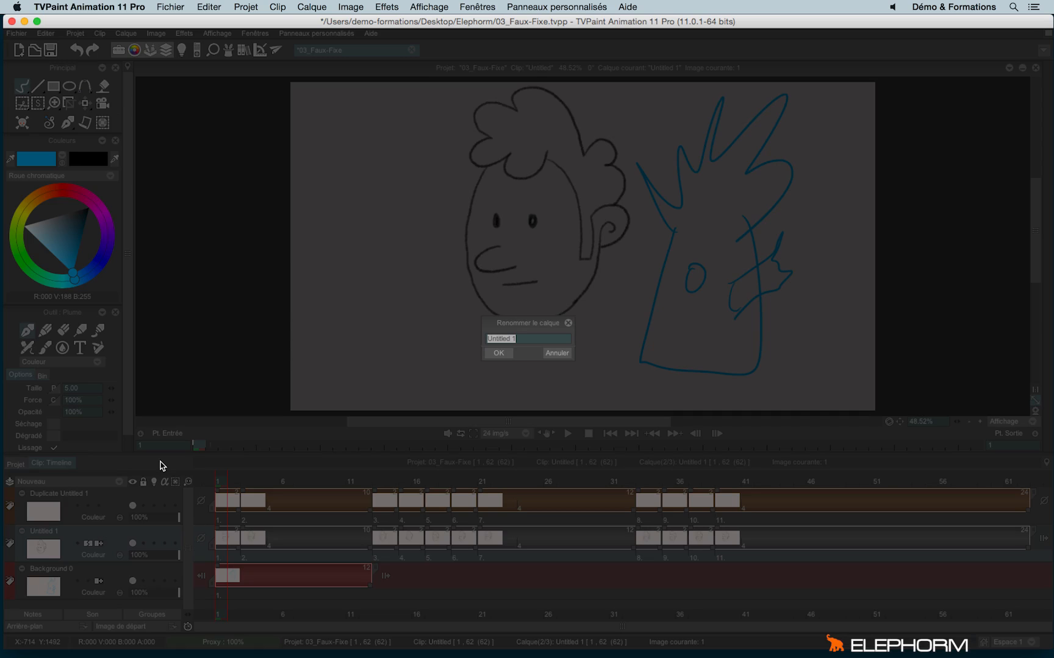
pyautogui.write('mon calque')
pyautogui.press('Return')
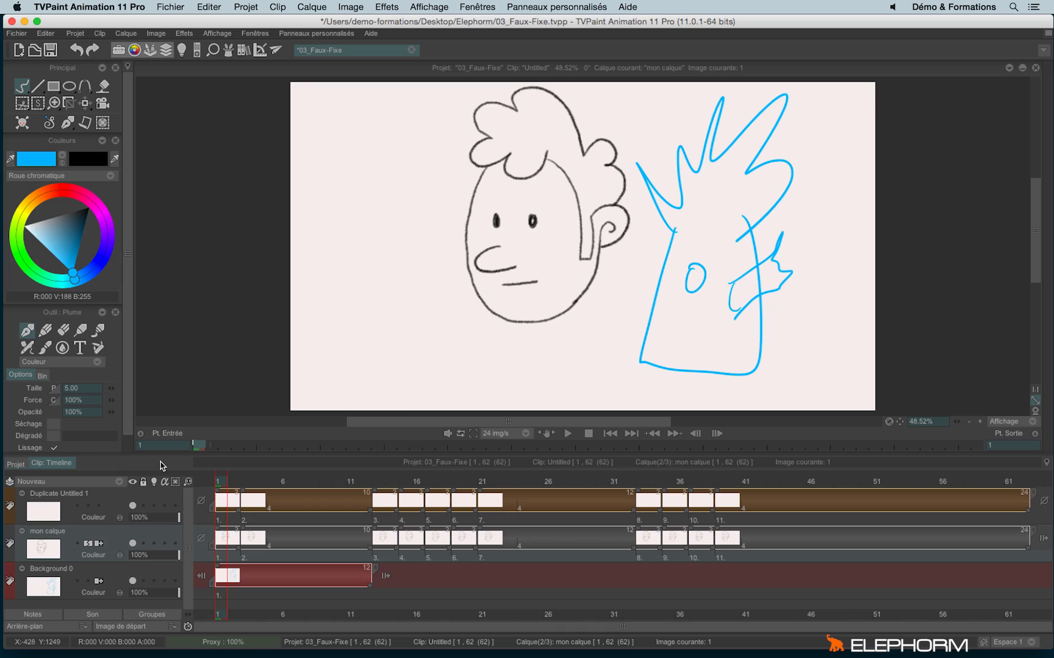
# Select all layers of the clip
pyautogui.rightClick(61, 536)
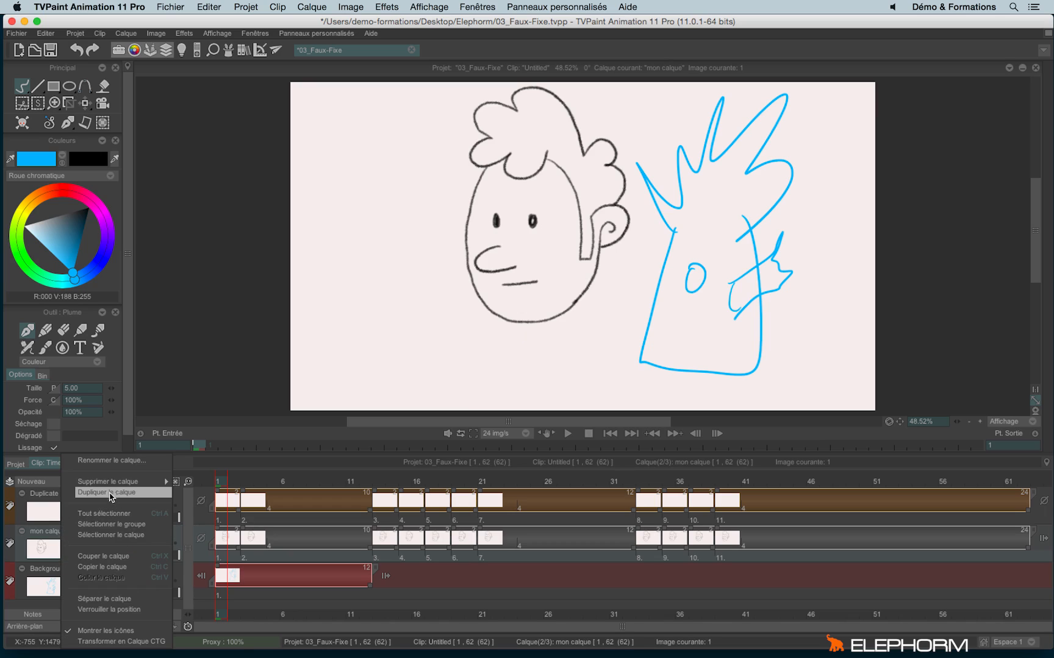
pyautogui.moveTo(115, 486)
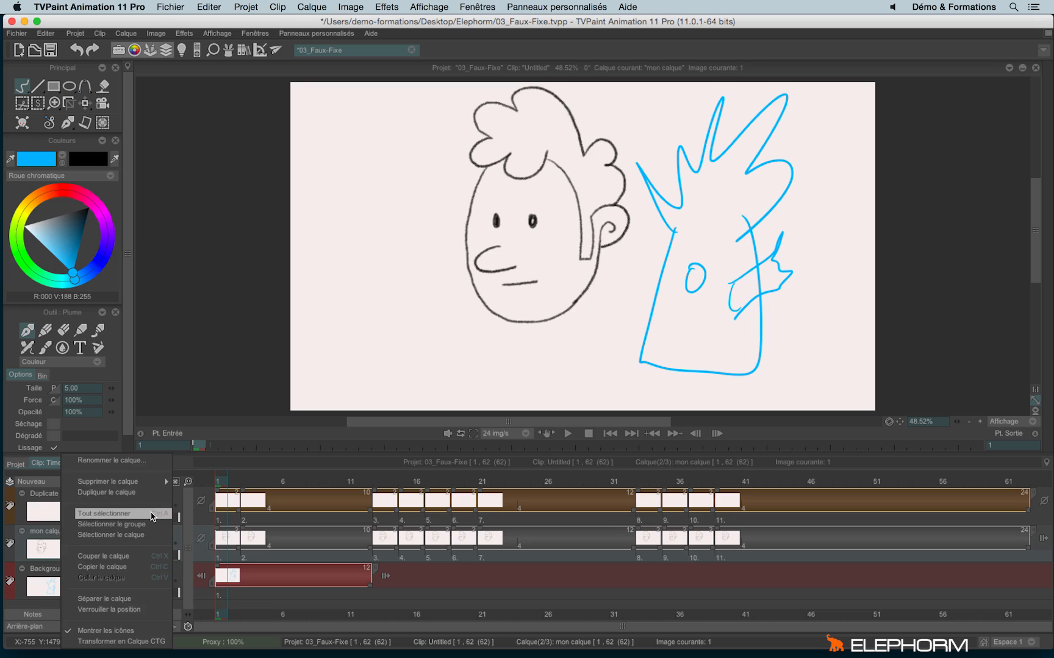
pyautogui.click(151, 514)
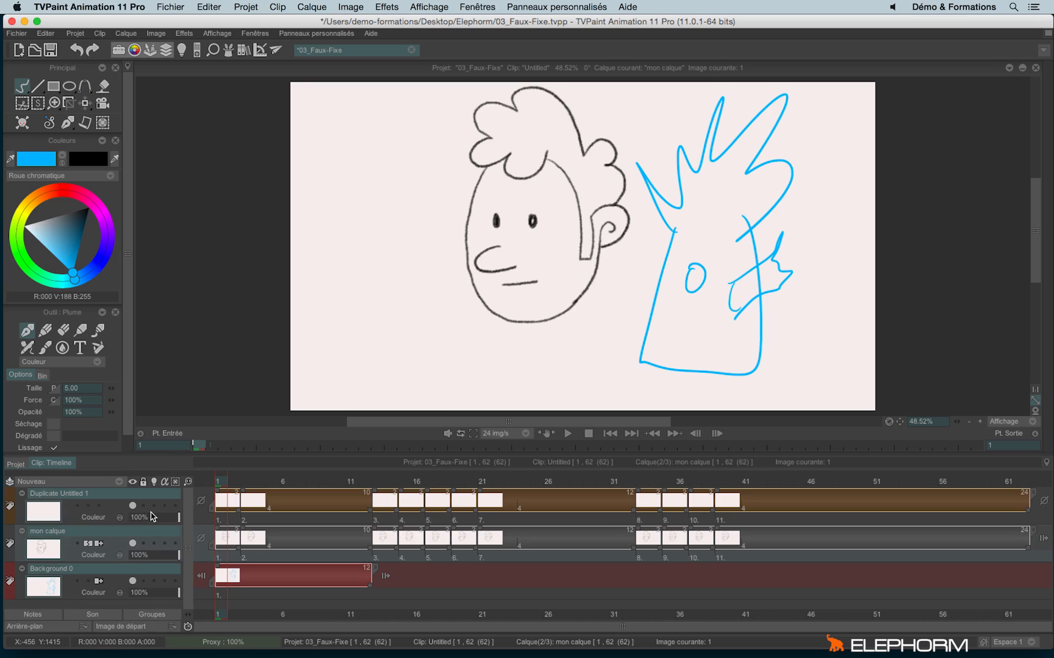
# Extend and reduce a multiple layer selection starting from the Duplicate Untitled 1 layer
pyautogui.click(91, 497)
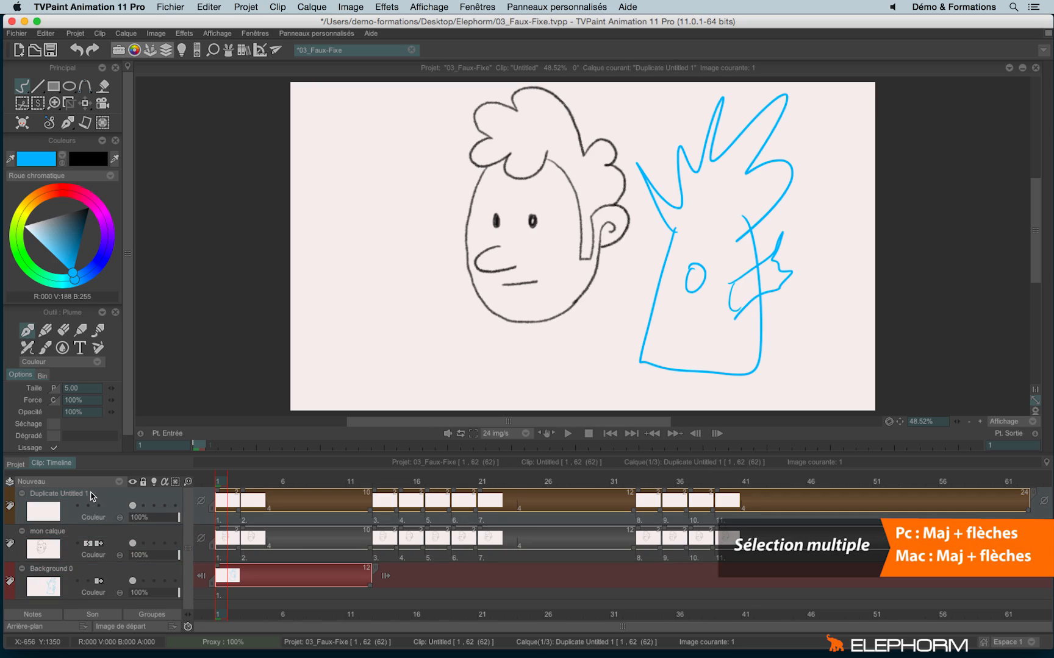
pyautogui.hotkey('shift', 'Down')
pyautogui.hotkey('shift', 'Down')
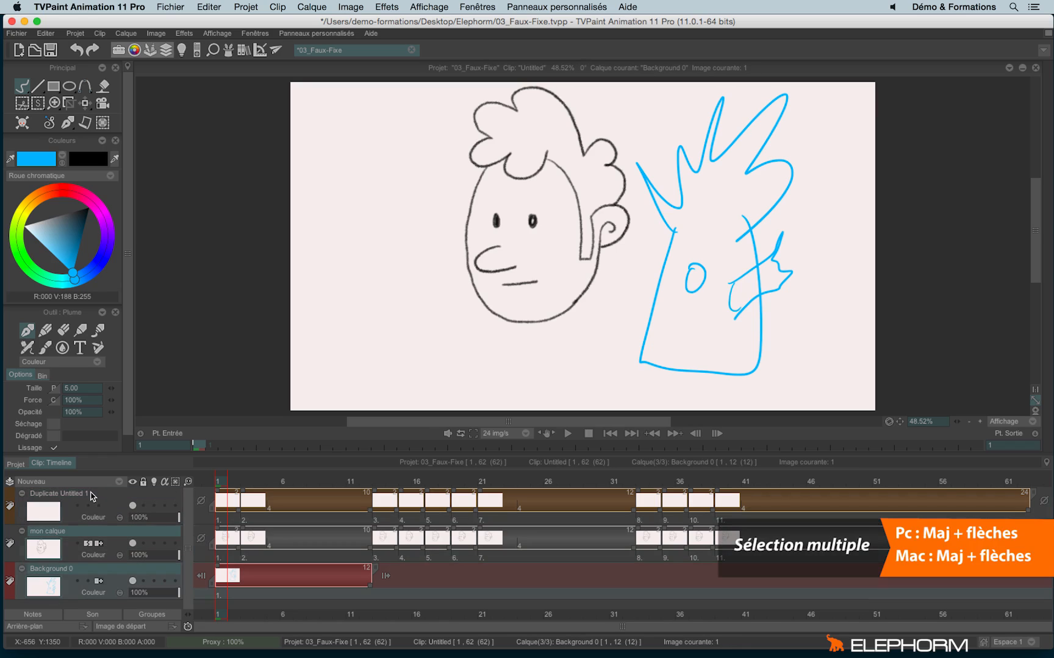
pyautogui.hotkey('shift', 'Up')
pyautogui.hotkey('shift', 'Up')
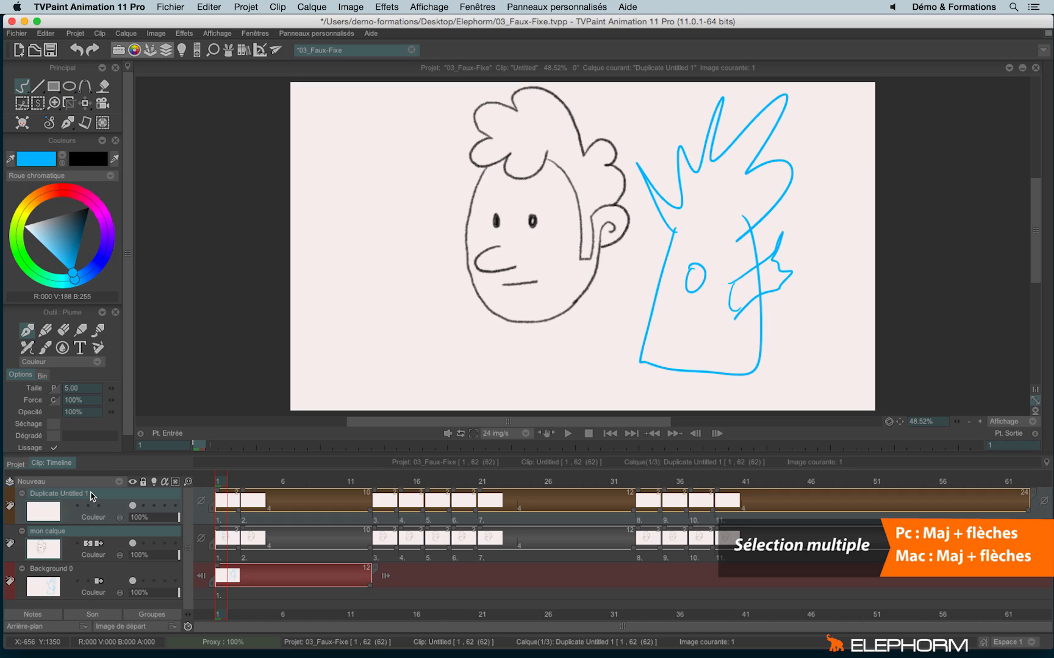
pyautogui.hotkey('shift', 'Down')
pyautogui.hotkey('shift', 'Up')
pyautogui.hotkey('shift', 'Down')
# Lock the position of the mon calque layer and unlock it again
pyautogui.rightClick(63, 539)
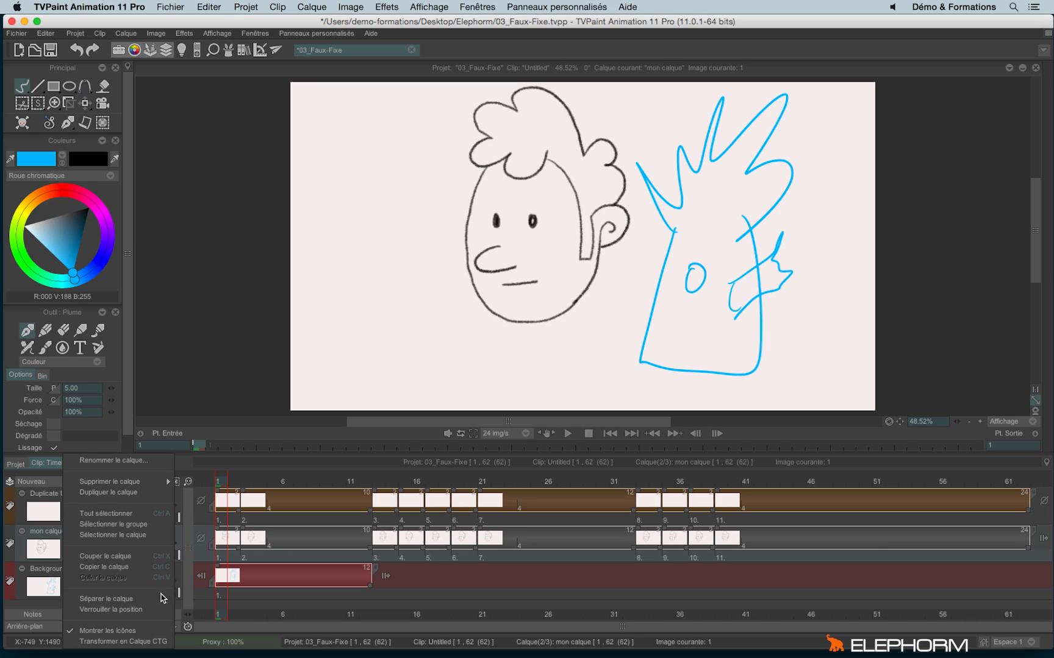
pyautogui.click(140, 610)
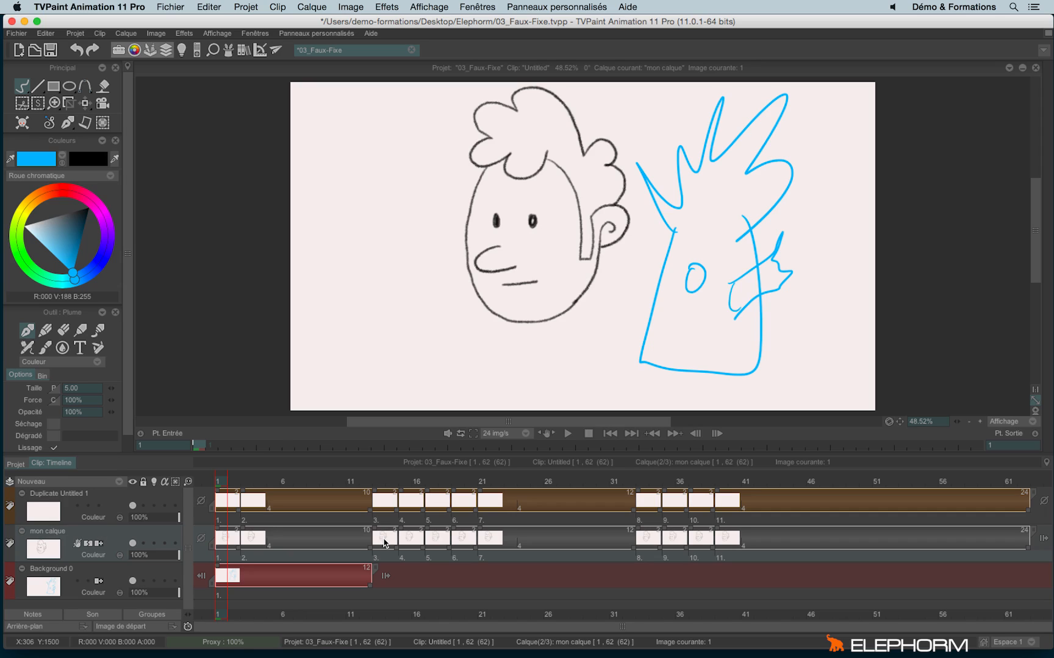
pyautogui.rightClick(85, 539)
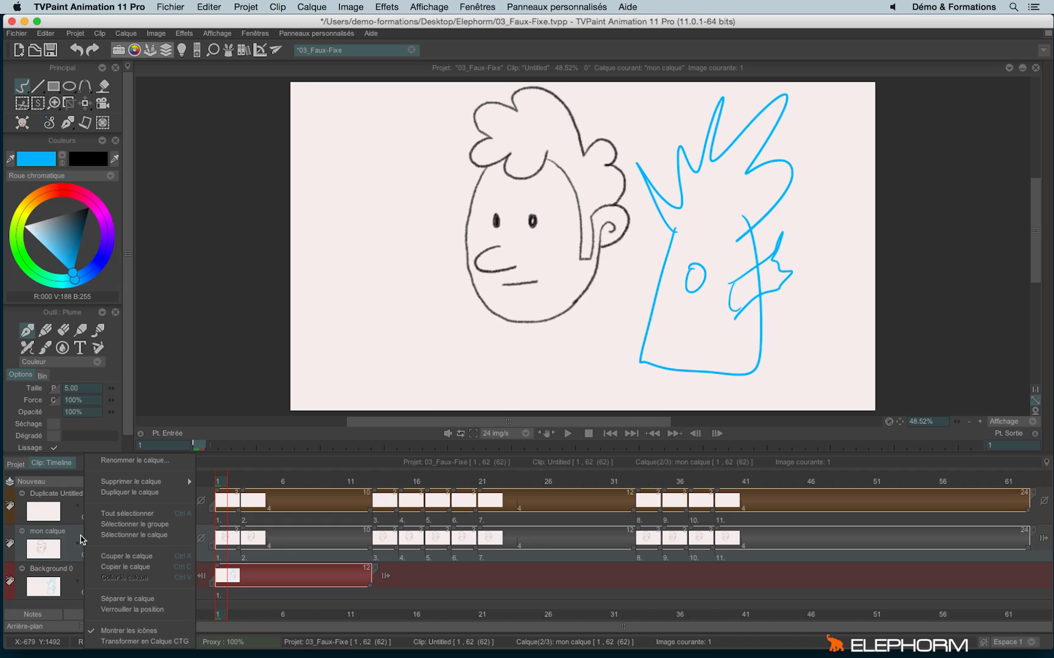
pyautogui.click(78, 538)
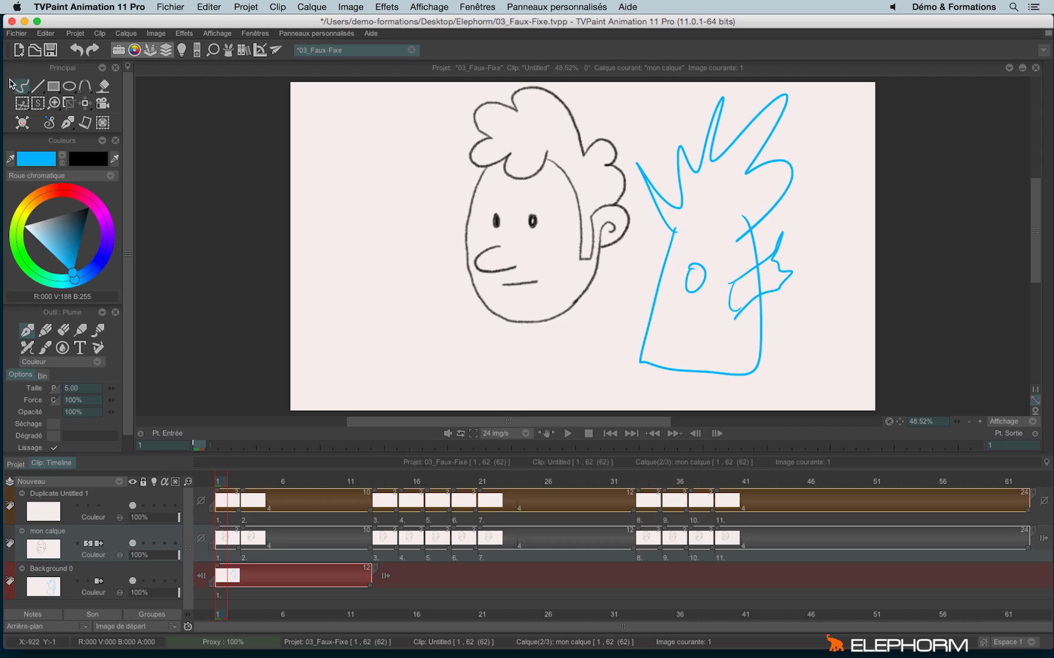
# Create a new project and draw a large blue filled rectangle in the middle of its canvas
pyautogui.click(17, 50)
pyautogui.click(538, 403)
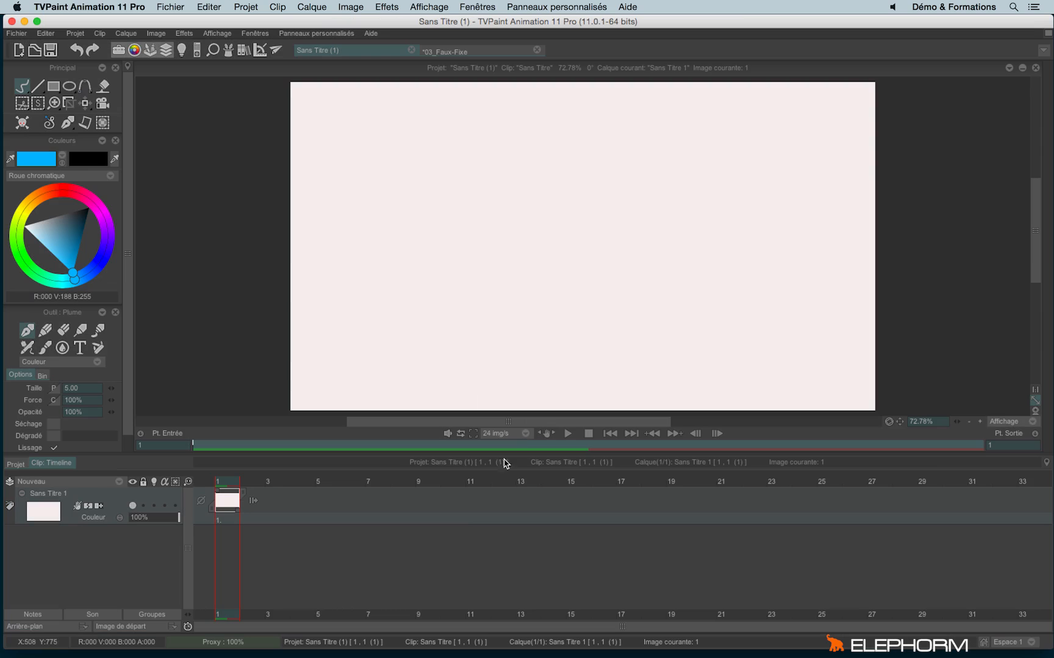
pyautogui.click(54, 90)
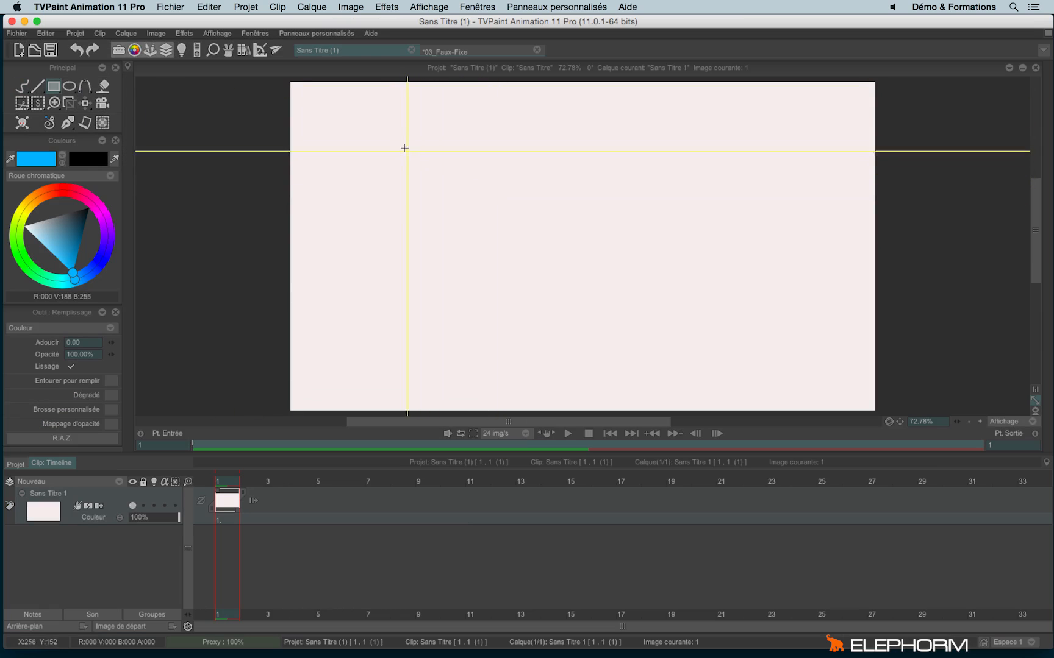
pyautogui.moveTo(403, 142); pyautogui.dragTo(708, 342)
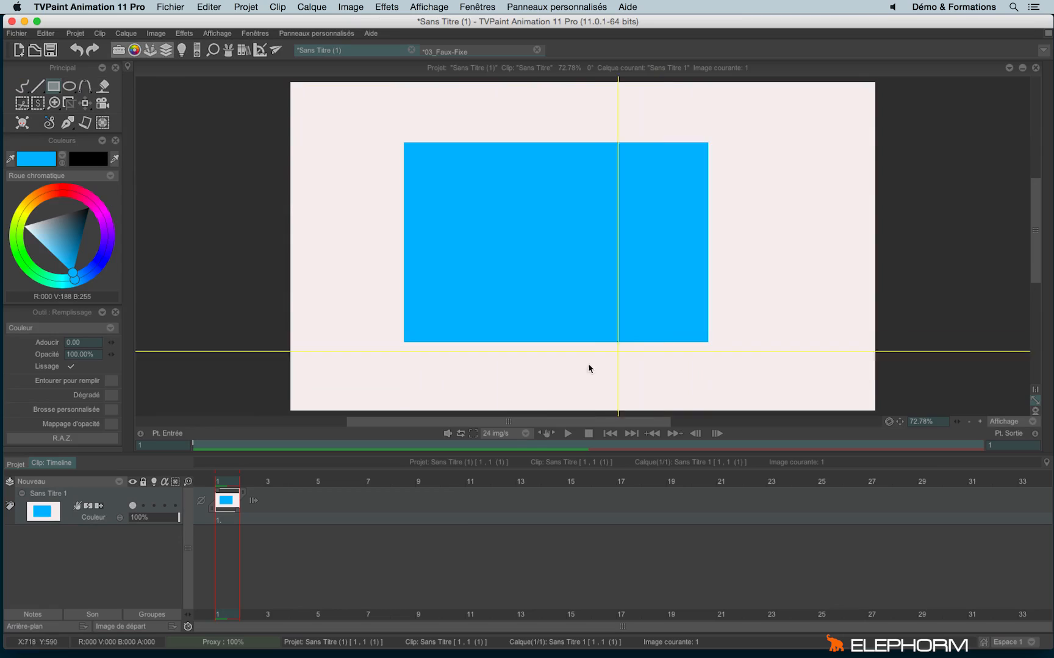
# Add a new animation layer and draw a wide red filled rectangle across the blue one
pyautogui.click(109, 482)
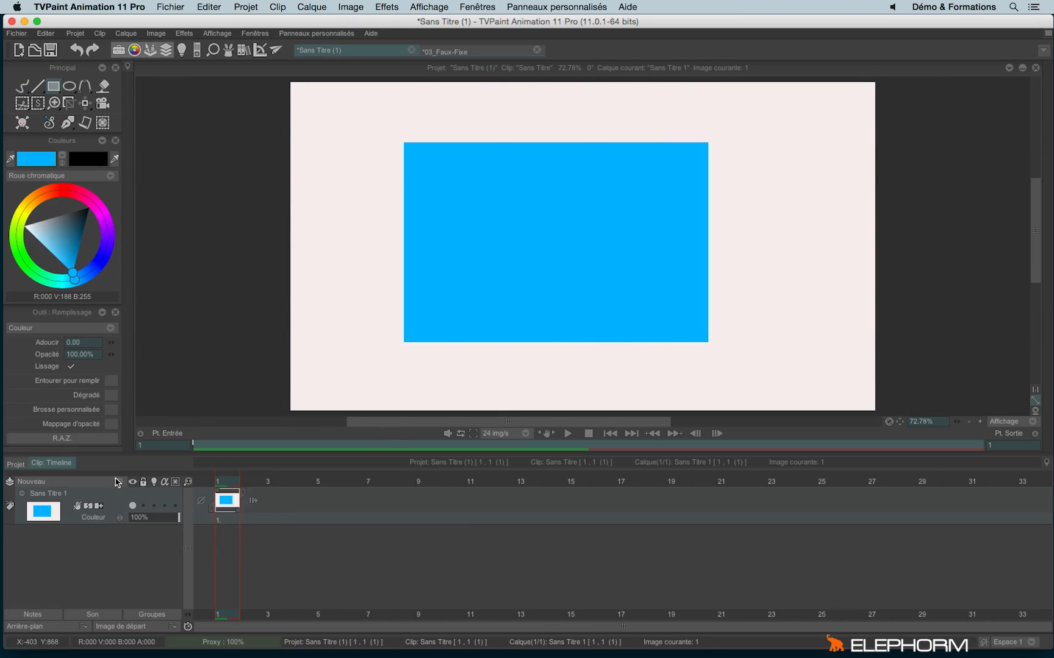
pyautogui.click(66, 190)
pyautogui.moveTo(361, 193); pyautogui.dragTo(759, 279)
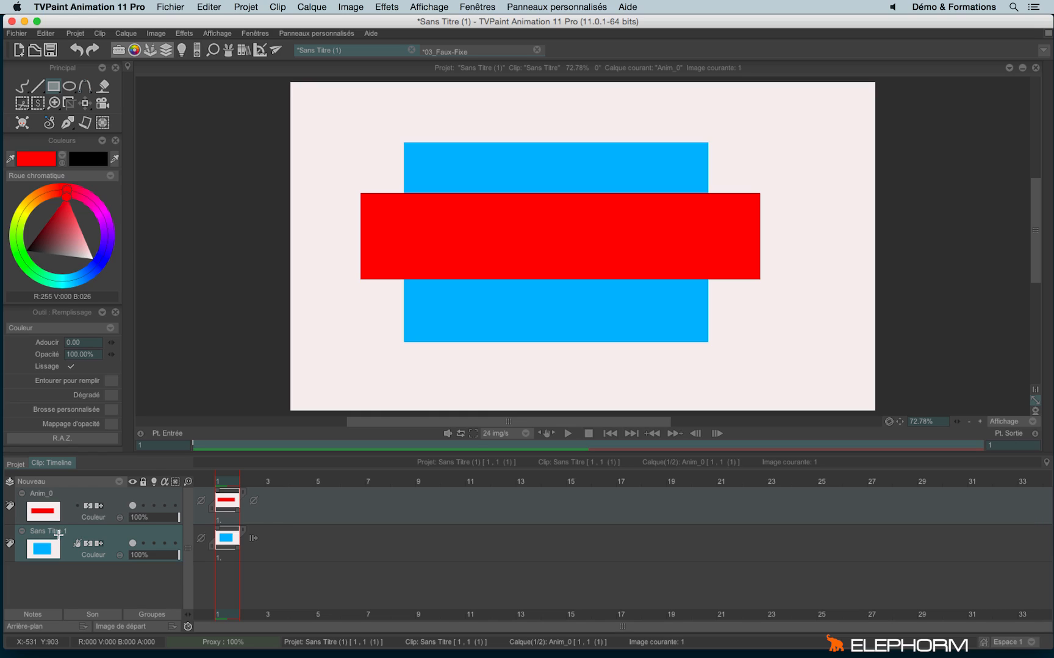
# Swap the stacking order of the Sans Titre 1 and Anim_0 layers several times, ending with Anim_0 on top
pyautogui.moveTo(59, 535); pyautogui.dragTo(63, 574)
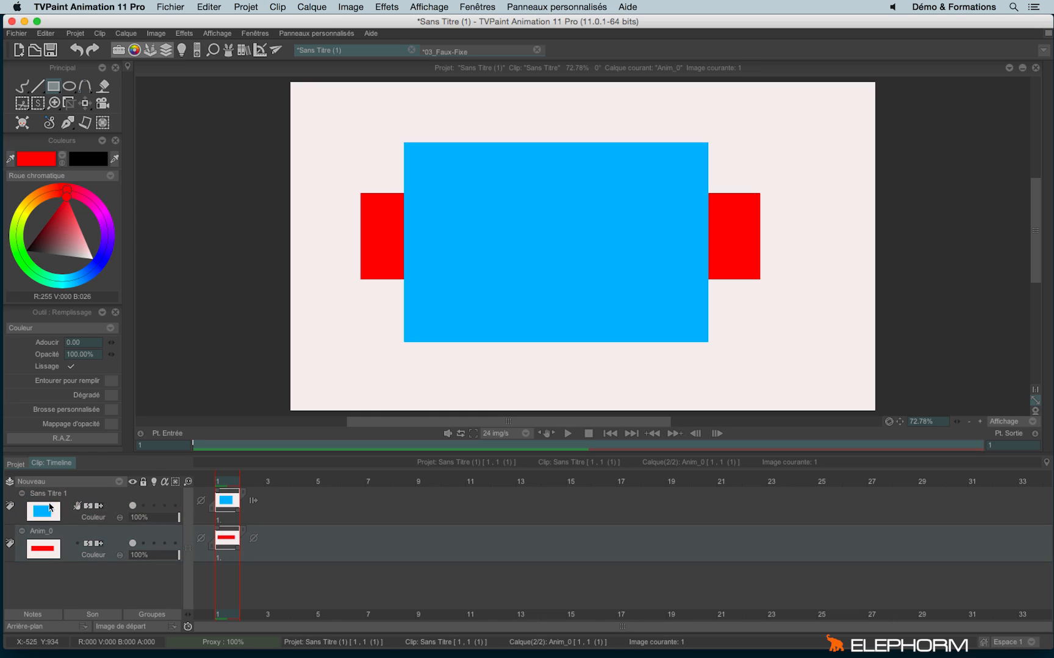
pyautogui.moveTo(50, 497); pyautogui.dragTo(65, 579)
pyautogui.moveTo(48, 496); pyautogui.dragTo(78, 614)
pyautogui.moveTo(53, 501); pyautogui.dragTo(68, 597)
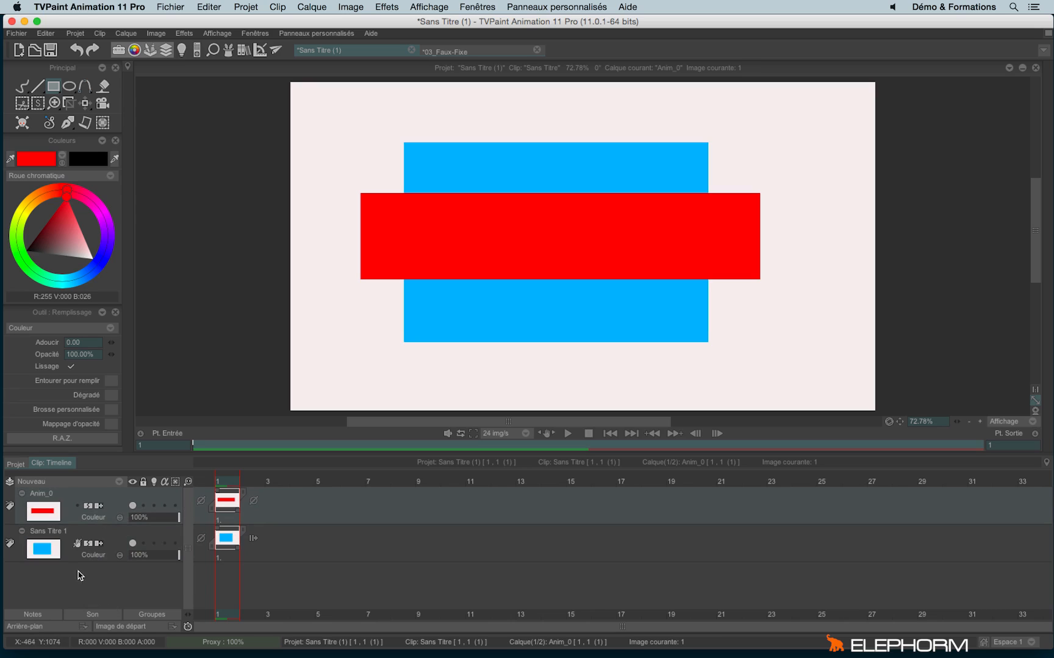
# Try blending modes such as Derrière, Teinter, Multiplier, Différence and Lumière Vive on Anim_0 and return it to Couleur
pyautogui.click(95, 518)
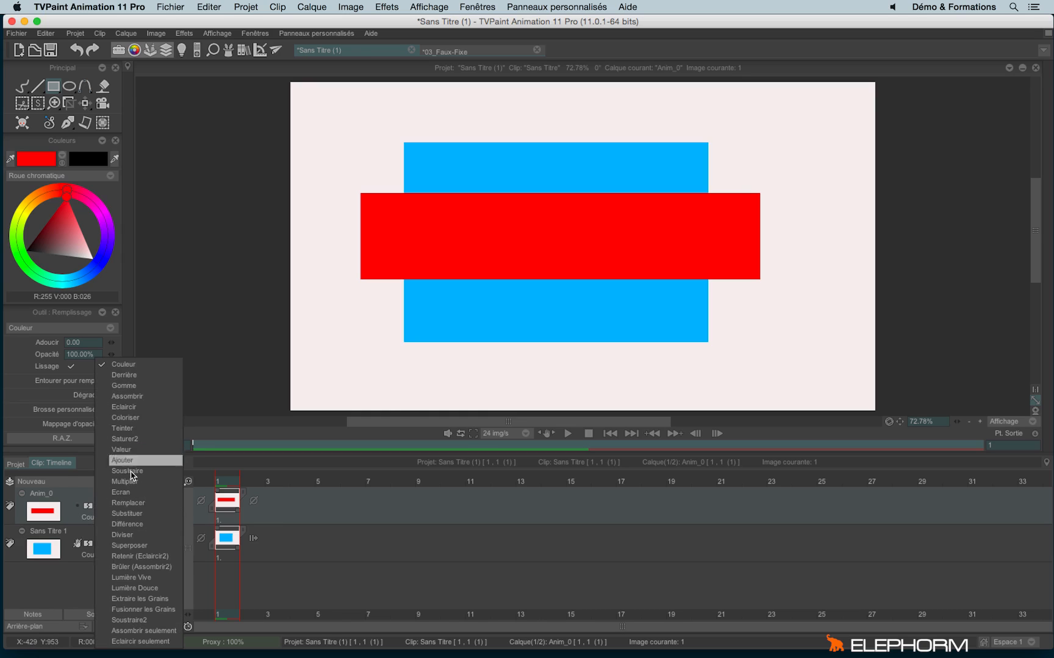
pyautogui.click(131, 376)
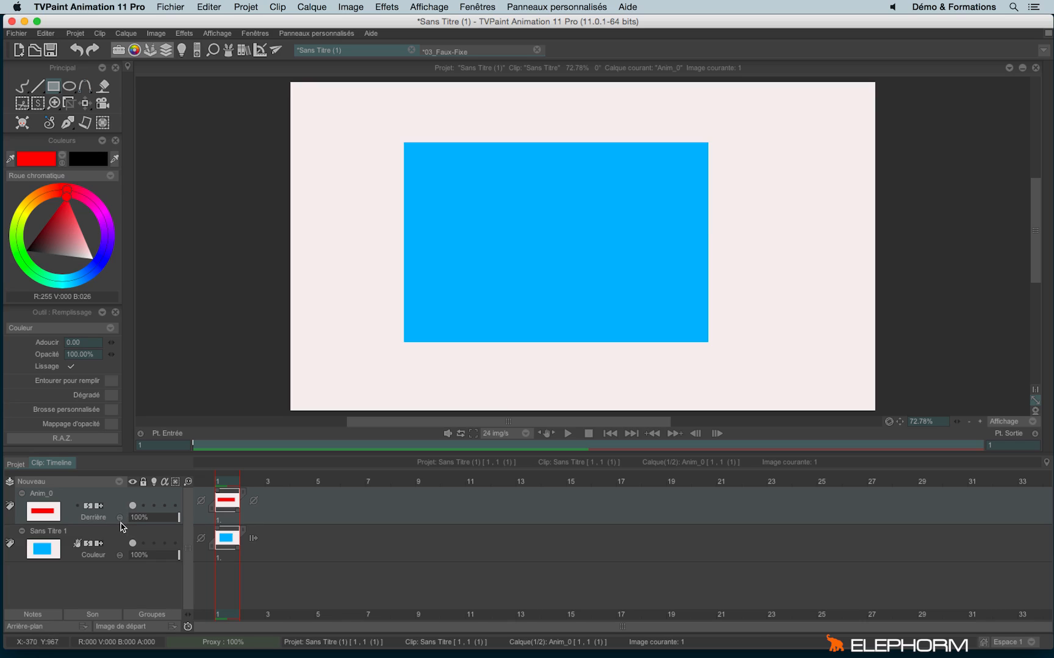
pyautogui.scroll(-4, 120, 522)
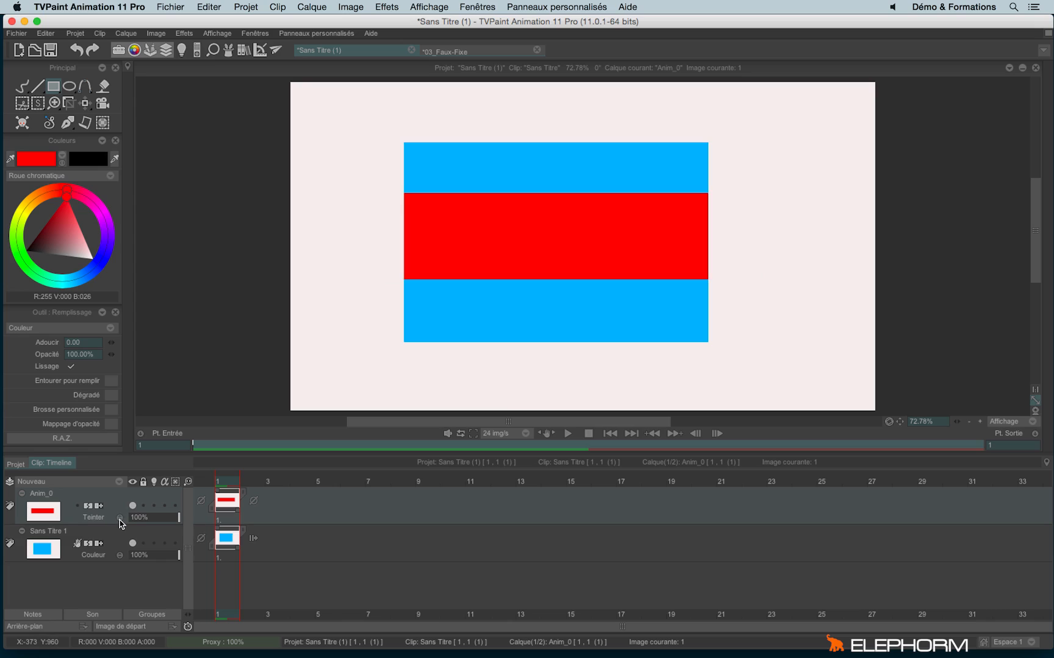
pyautogui.scroll(-4, 120, 523)
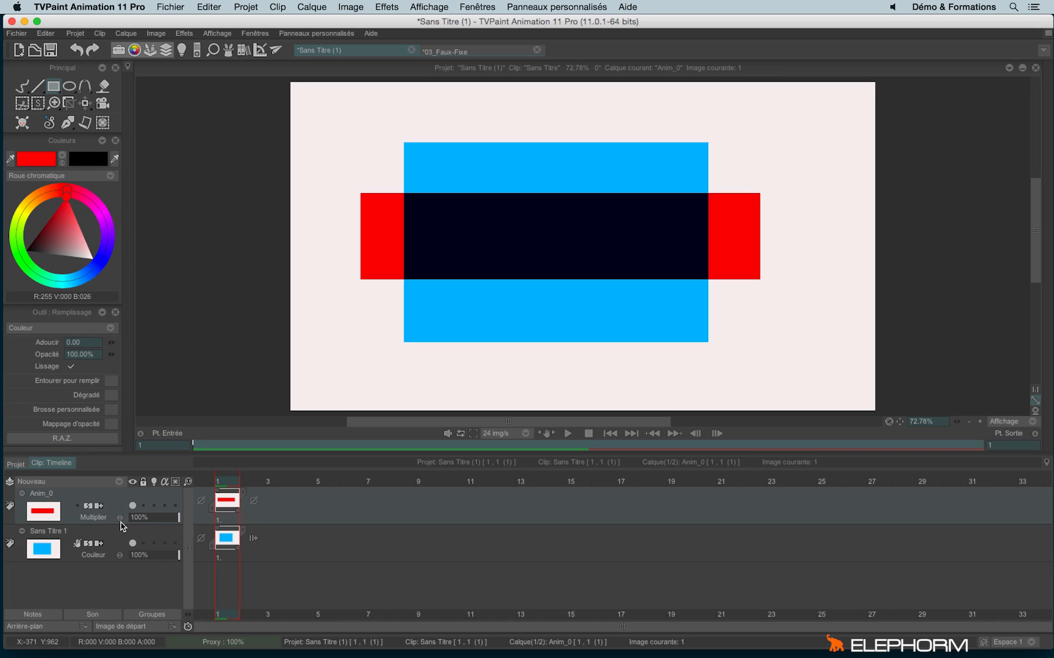
pyautogui.scroll(-4, 120, 523)
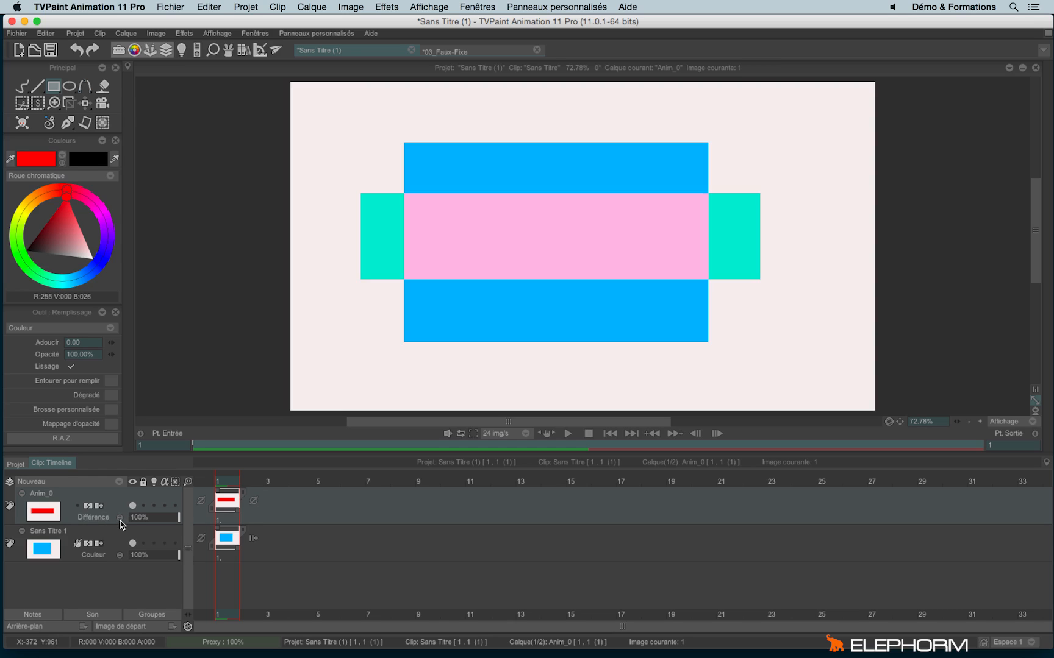
pyautogui.scroll(-4, 120, 522)
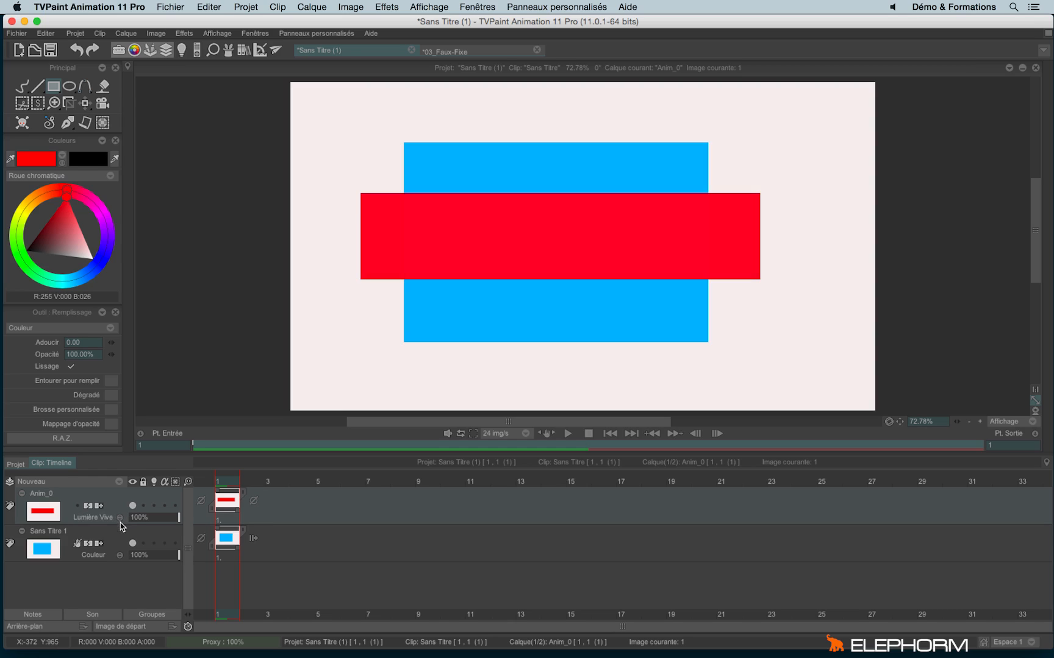
pyautogui.scroll(-4, 120, 522)
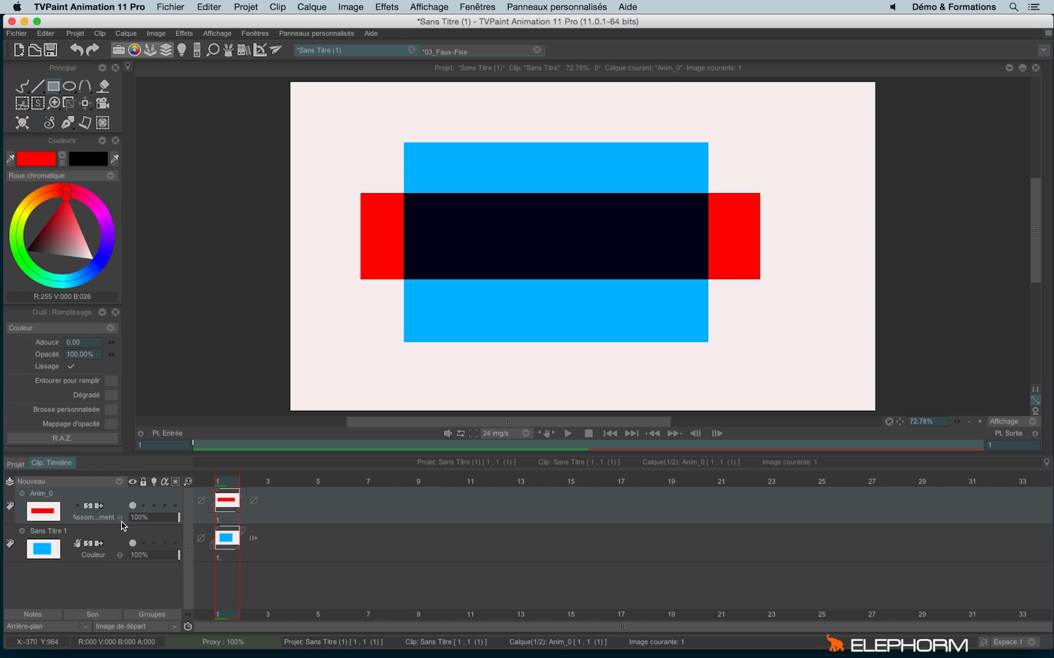
pyautogui.scroll(-4, 122, 523)
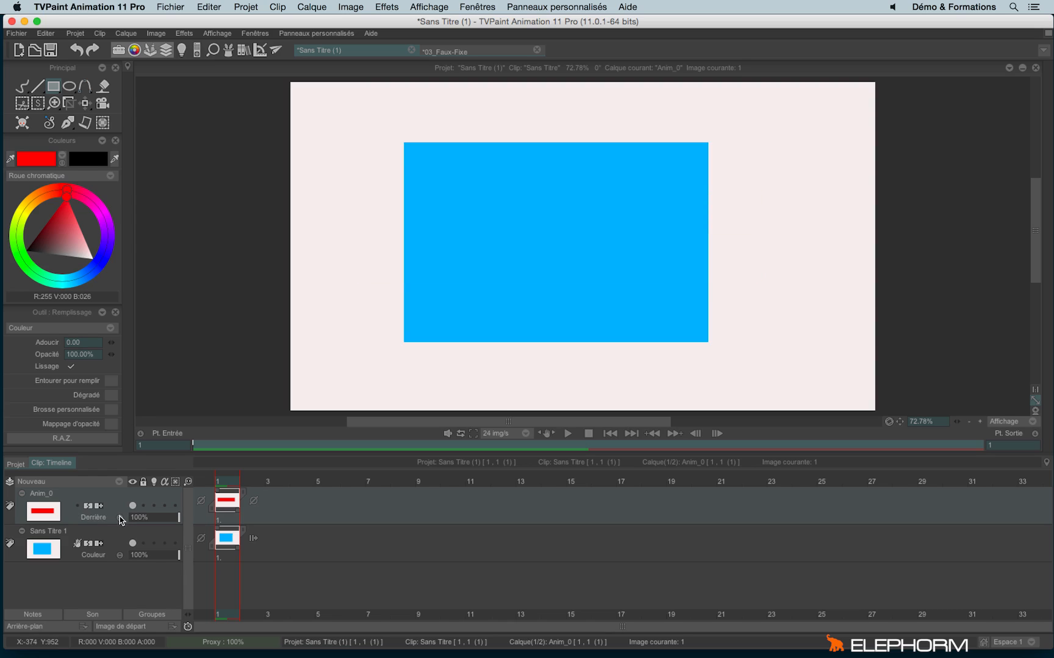
pyautogui.scroll(-1, 121, 521)
# Test reduced opacity on the Anim_0 and Sans Titre 1 layers and return both to 100%
pyautogui.moveTo(178, 517)
pyautogui.mouseDown()
pyautogui.moveTo(133, 523)
pyautogui.moveTo(191, 522)
pyautogui.moveTo(146, 556)
pyautogui.moveTo(181, 556)
pyautogui.moveTo(137, 556)
pyautogui.moveTo(193, 556)
pyautogui.moveTo(147, 556)
pyautogui.moveTo(145, 517)
pyautogui.moveTo(183, 517)
pyautogui.mouseUp()
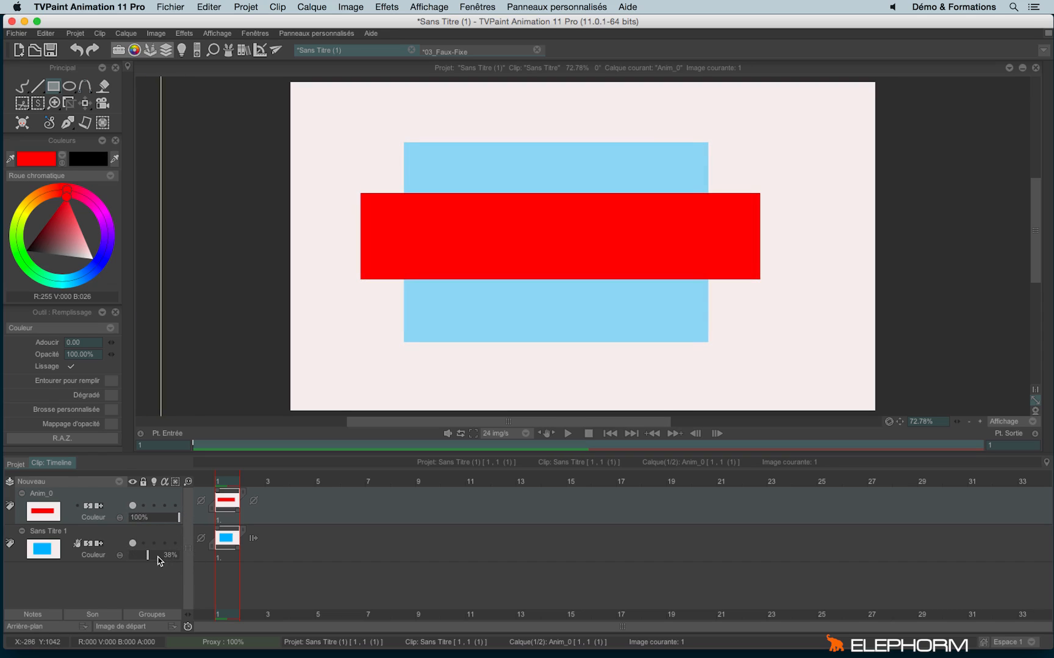
pyautogui.moveTo(158, 557); pyautogui.dragTo(197, 555)
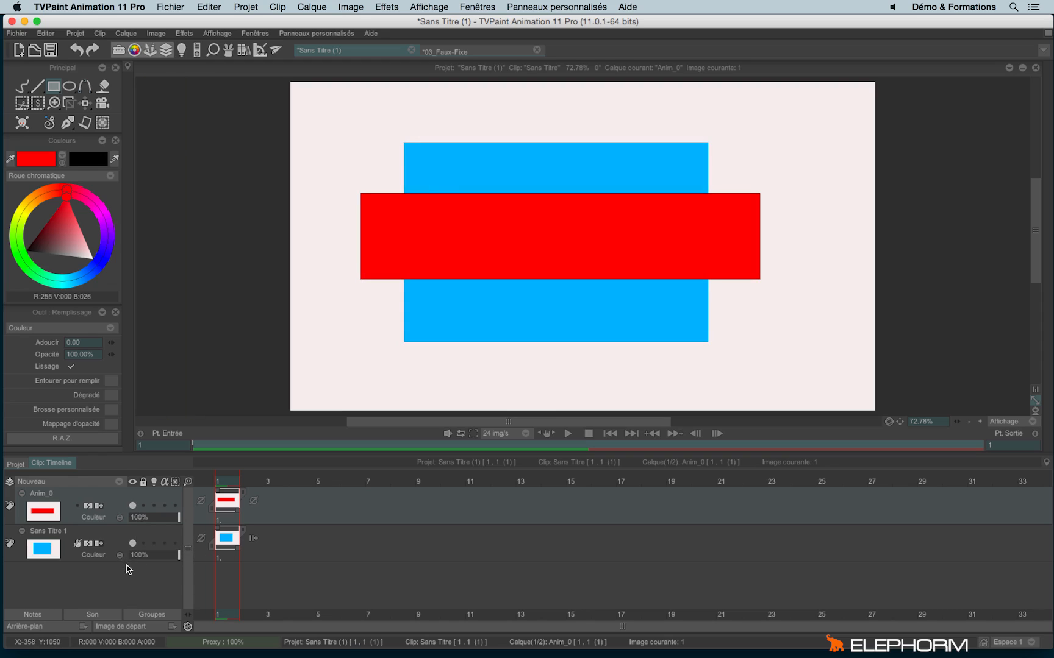
# Collapse and expand the Anim_0 and Sans Titre 1 layers in the timeline, leaving both expanded
pyautogui.click(22, 493)
pyautogui.click(22, 508)
pyautogui.click(22, 508)
pyautogui.click(22, 493)
pyautogui.click(22, 493)
pyautogui.click(22, 508)
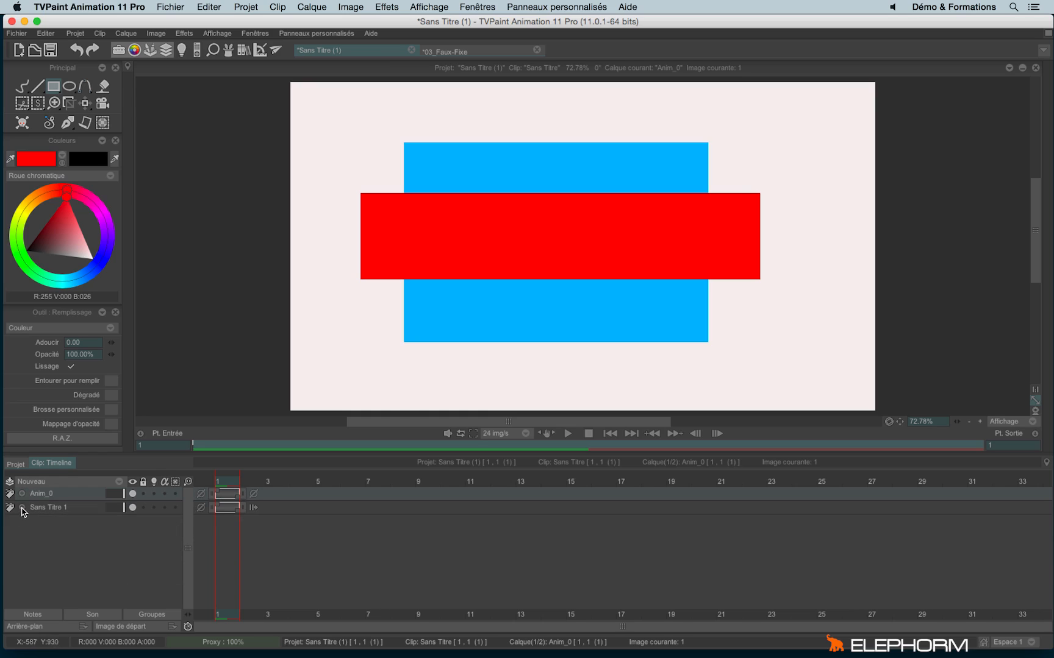
pyautogui.click(22, 508)
pyautogui.click(21, 493)
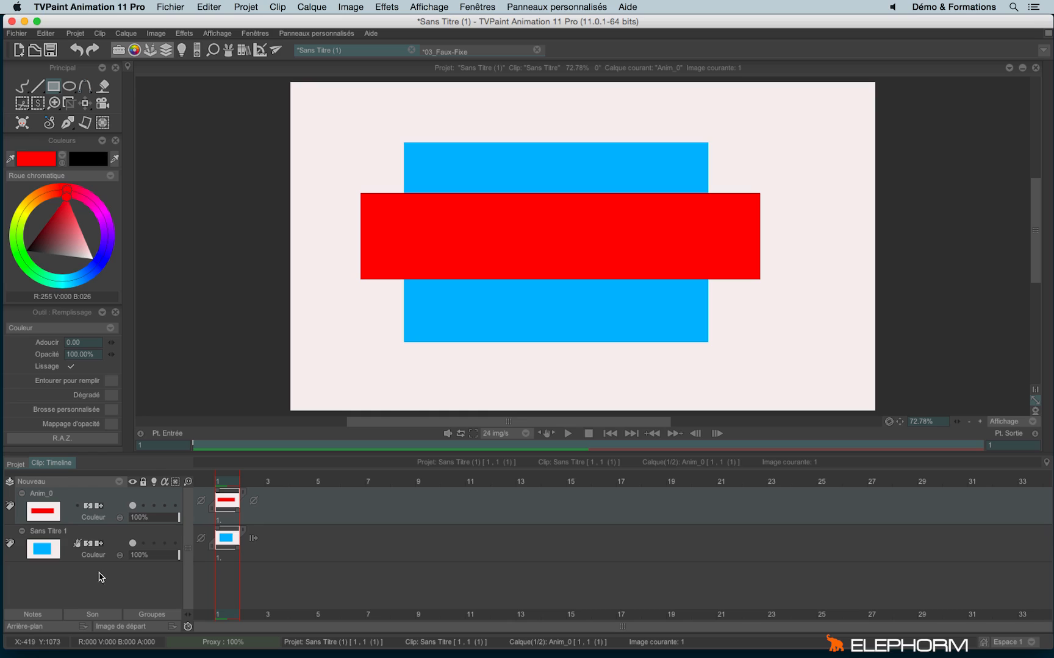
# Merge the visible layers and undo the merge
pyautogui.click(10, 482)
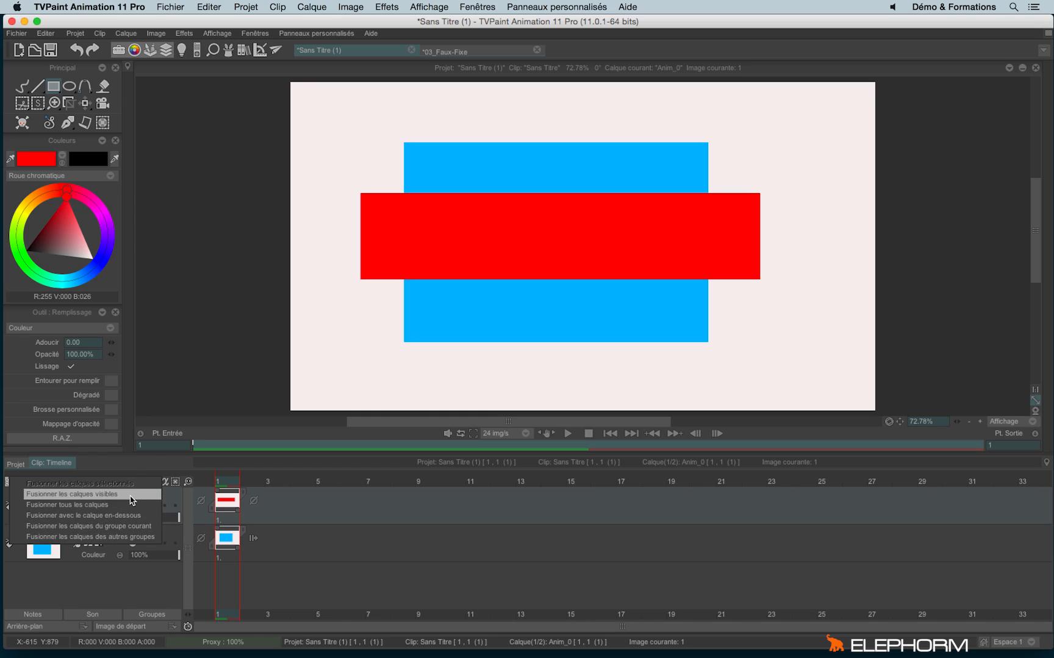
pyautogui.click(132, 496)
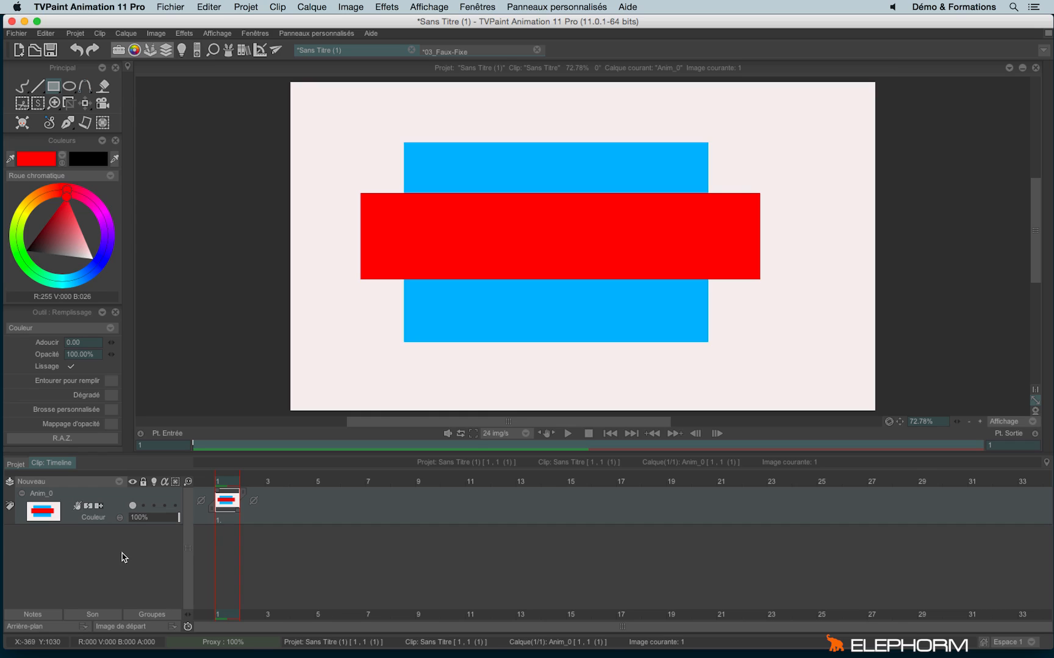
pyautogui.press('super+z')
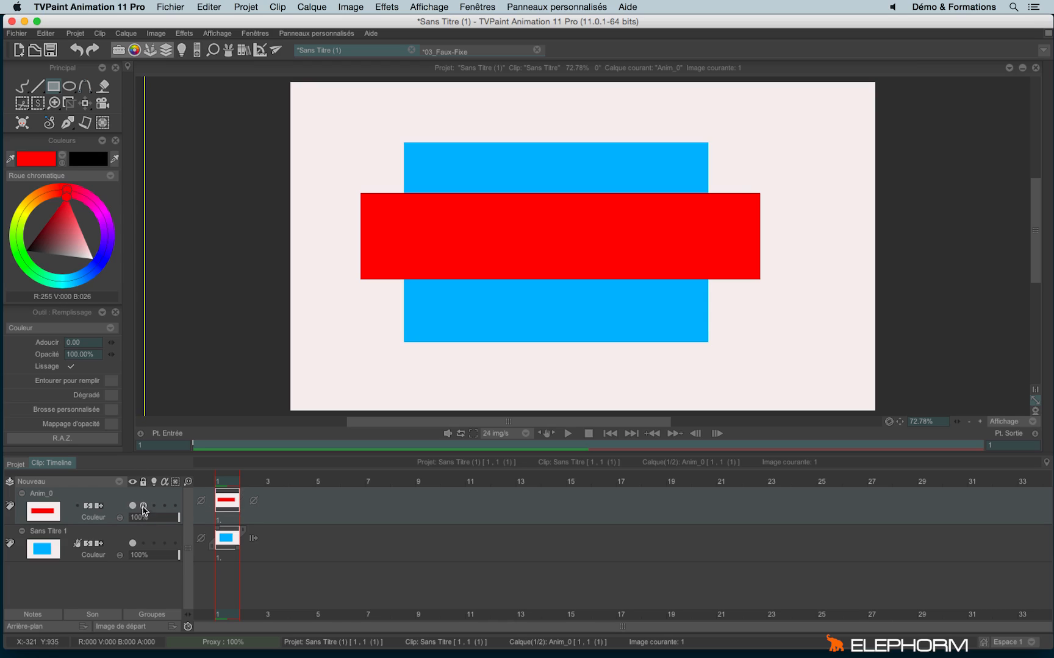
# Lock the Sans Titre 1 layer and draw several overlapping red rectangles on Anim_0 below the left end of the red bar
pyautogui.click(143, 544)
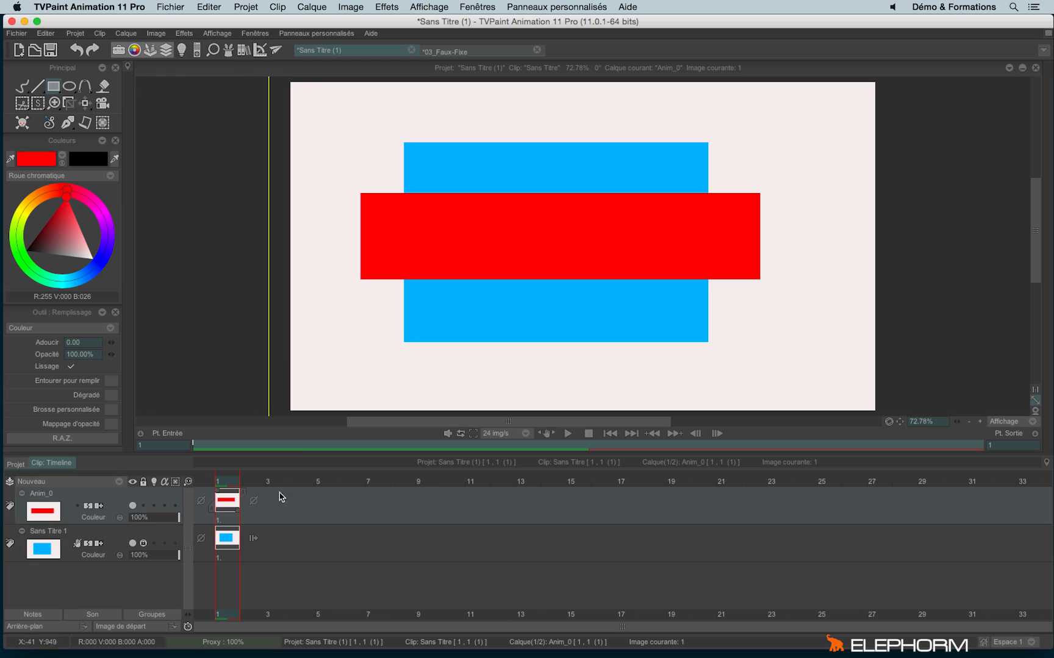
pyautogui.moveTo(356, 272)
pyautogui.mouseDown()
pyautogui.moveTo(385, 319)
pyautogui.moveTo(404, 303)
pyautogui.mouseUp()
pyautogui.moveTo(359, 232); pyautogui.dragTo(404, 355)
pyautogui.moveTo(340, 245); pyautogui.dragTo(404, 364)
pyautogui.moveTo(349, 244); pyautogui.dragTo(441, 380)
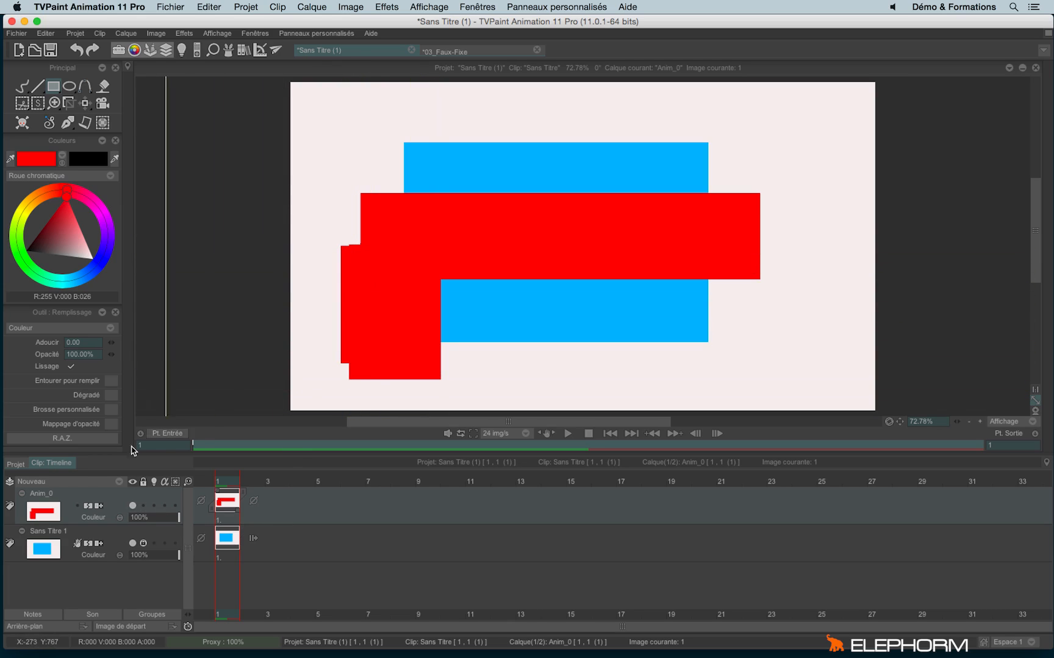
# Select the locked Sans Titre 1 layer, and undo the layer lock and all the extra red rectangles except the small first one
pyautogui.click(99, 530)
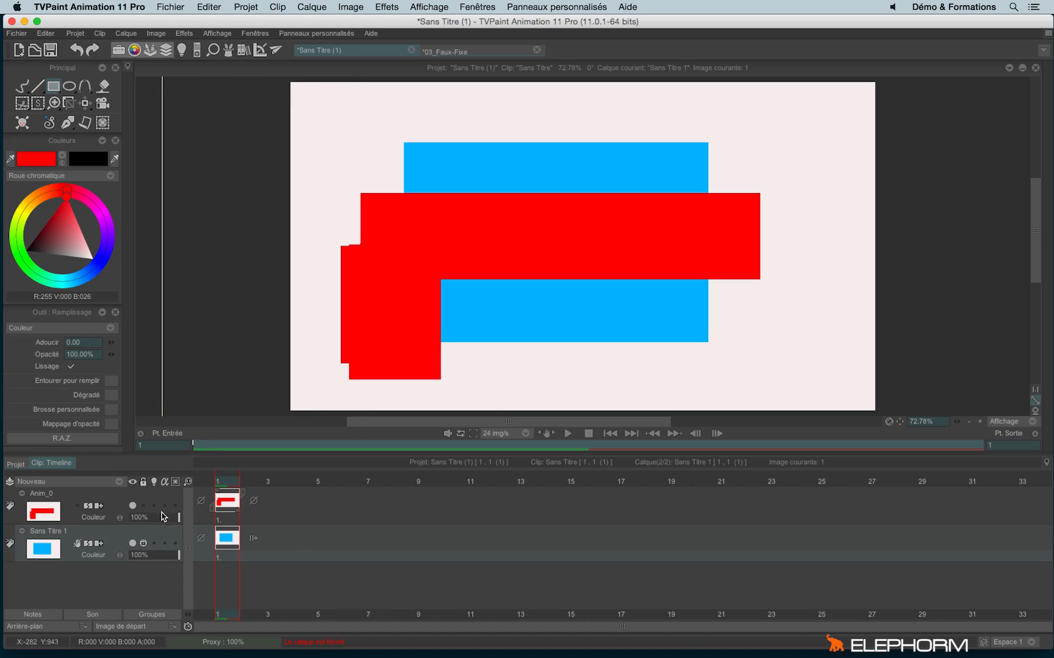
pyautogui.press('super+z')
pyautogui.press('super+z')
pyautogui.press('super+z')
pyautogui.press('super+z')
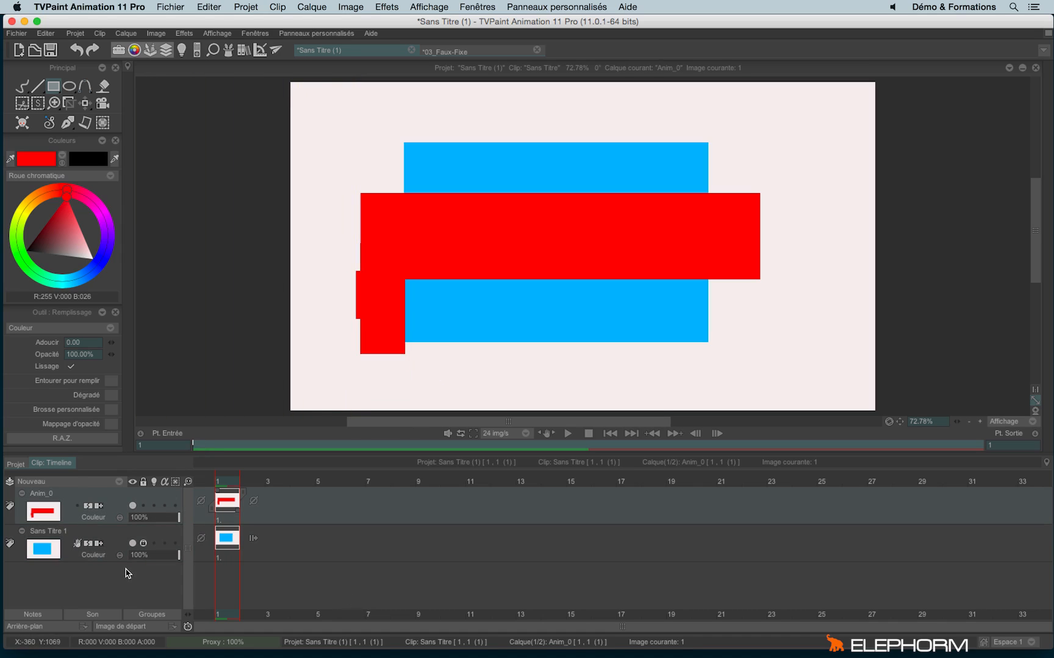
pyautogui.press('super+z')
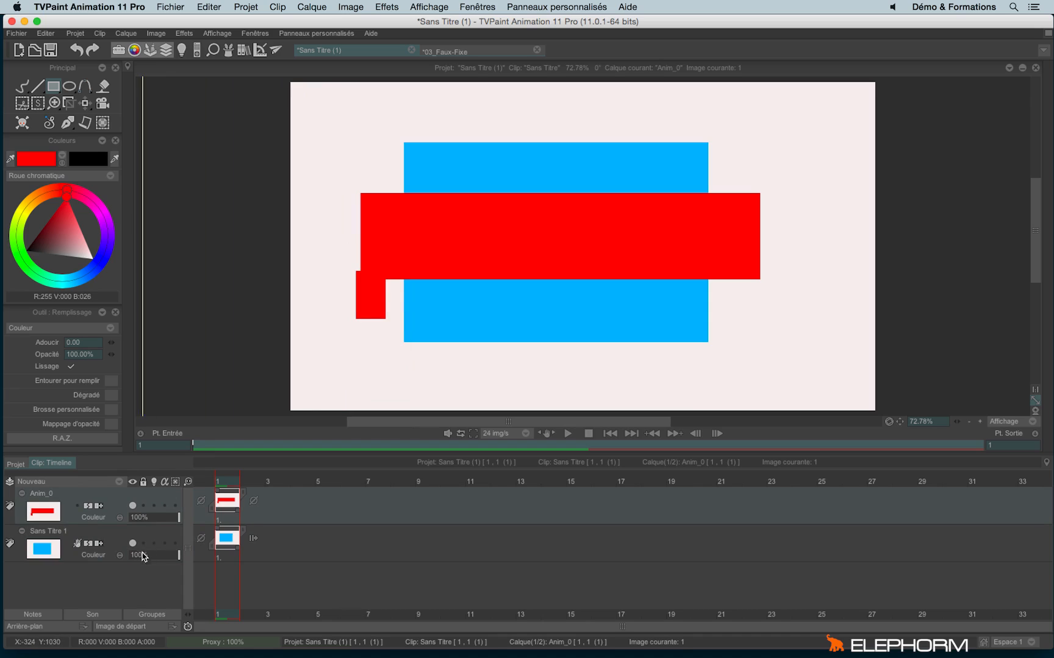
# Toggle the visibility of Anim_0 off and on, and toggle Sans Titre 1 until it is hidden
pyautogui.click(133, 506)
pyautogui.click(132, 506)
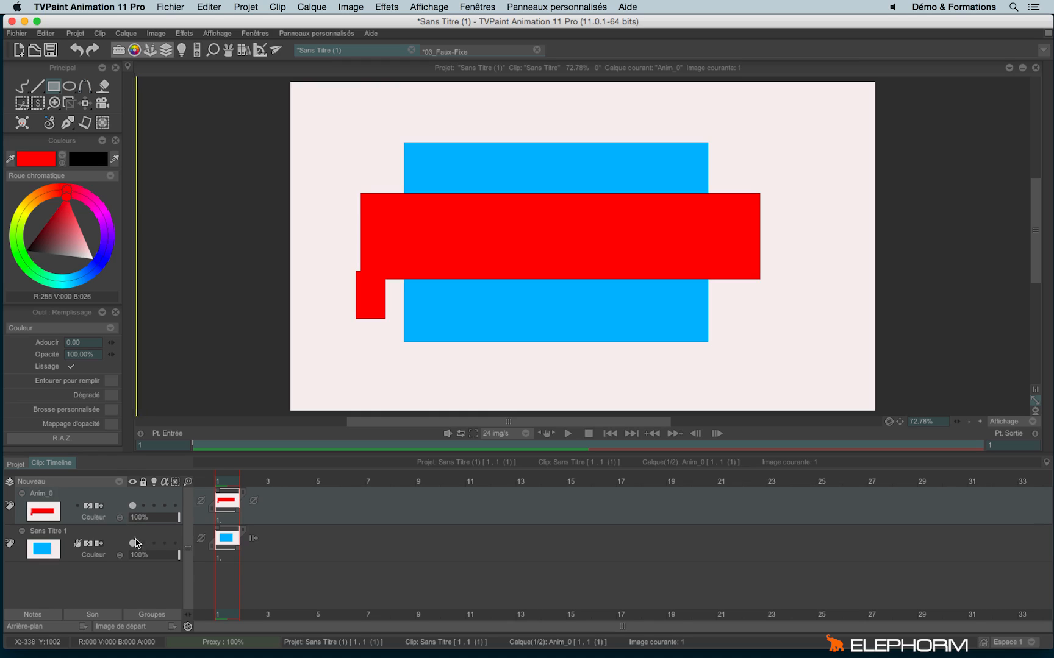
pyautogui.click(133, 544)
pyautogui.click(133, 544)
pyautogui.click(132, 544)
pyautogui.click(133, 544)
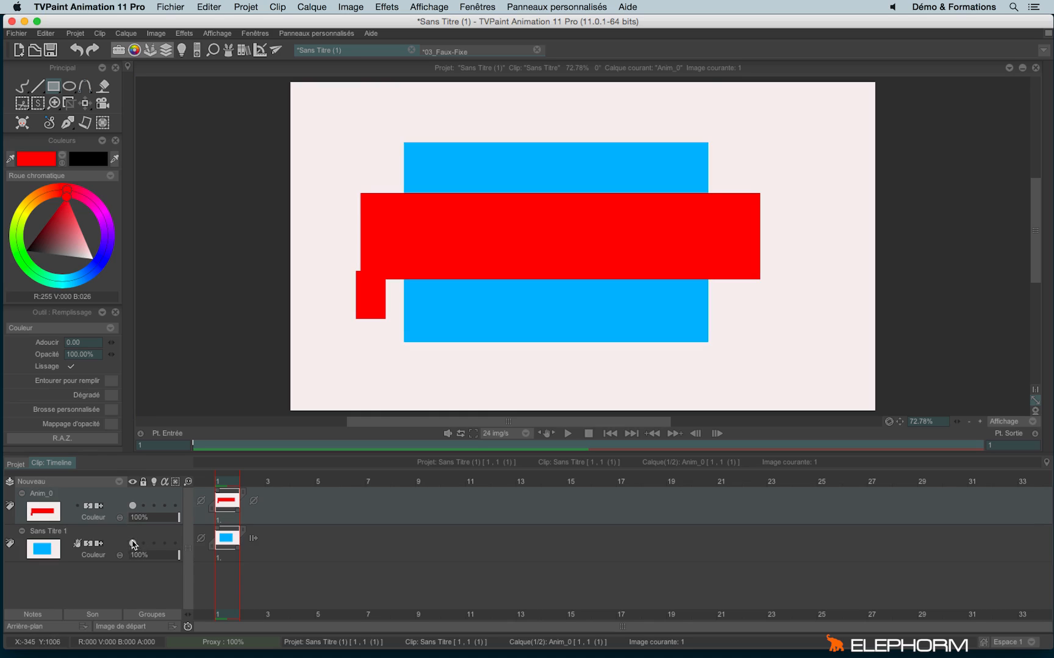
pyautogui.click(132, 544)
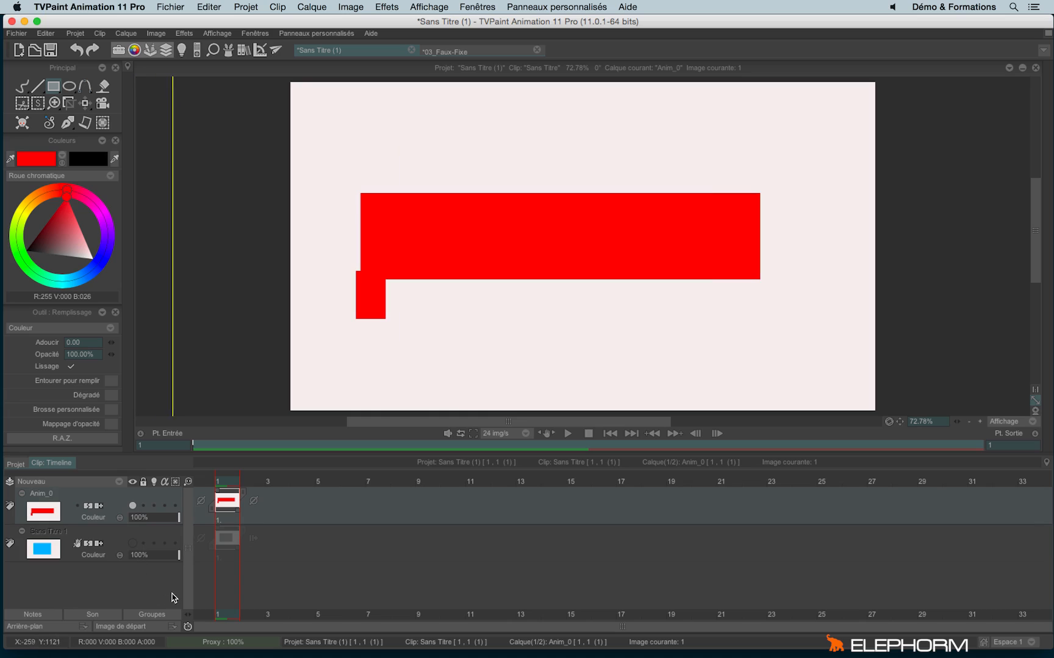